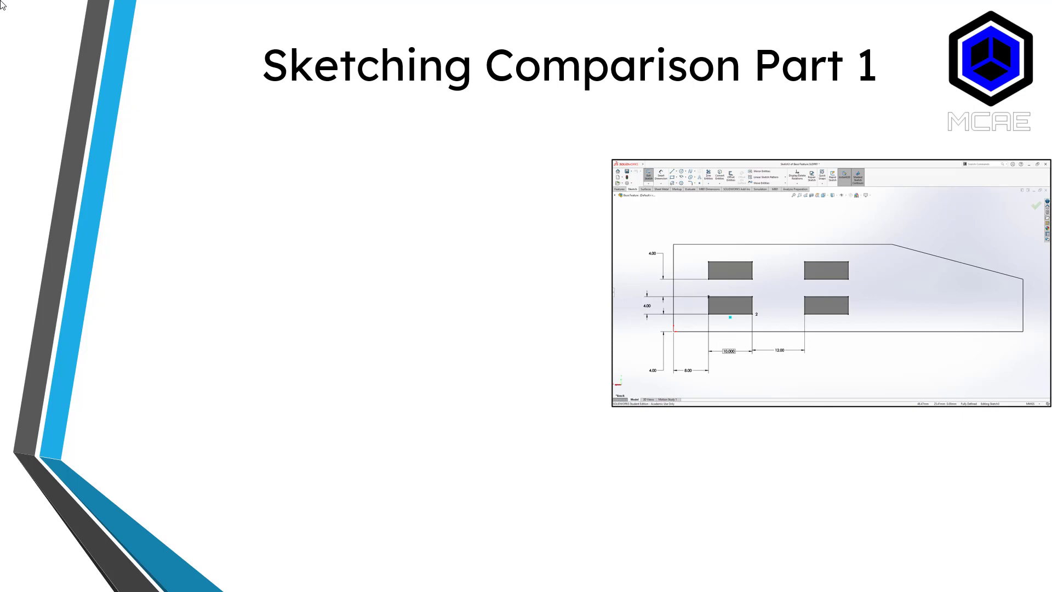
# Advance the slide to reveal the first comparison point, '1. Sketch References'
pyautogui.press('Right')
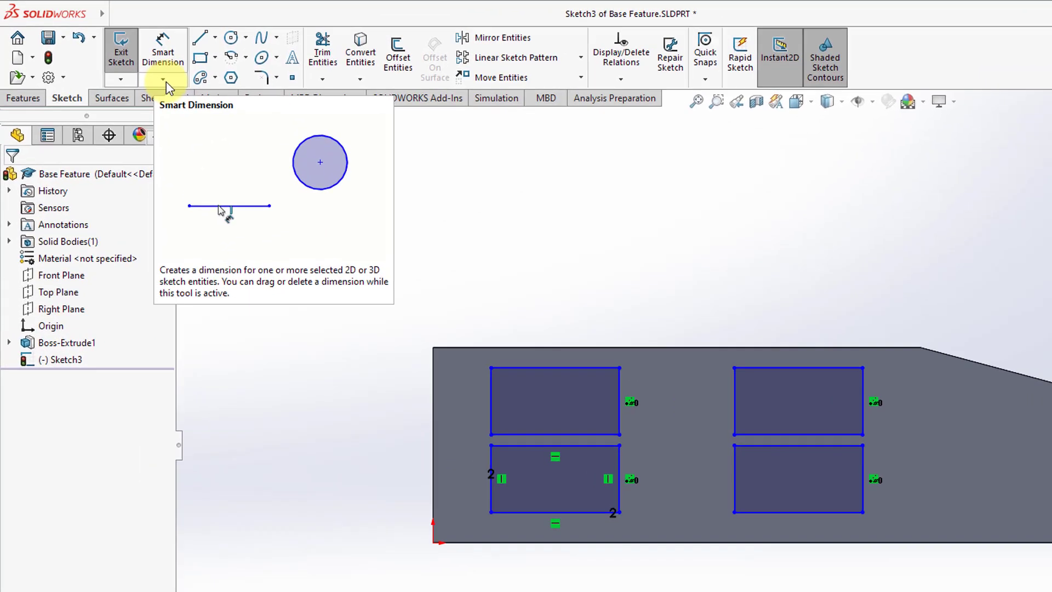
# Review the dimension types in the Smart Dimension list, then activate Smart Dimension
pyautogui.click(130, 63)
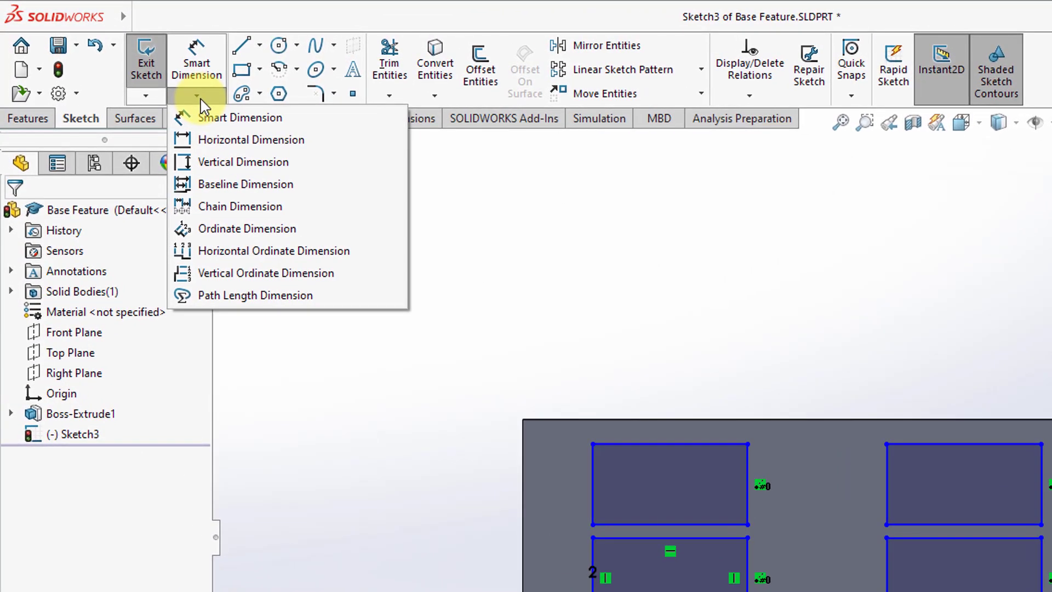
pyautogui.click(201, 102)
pyautogui.click(216, 95)
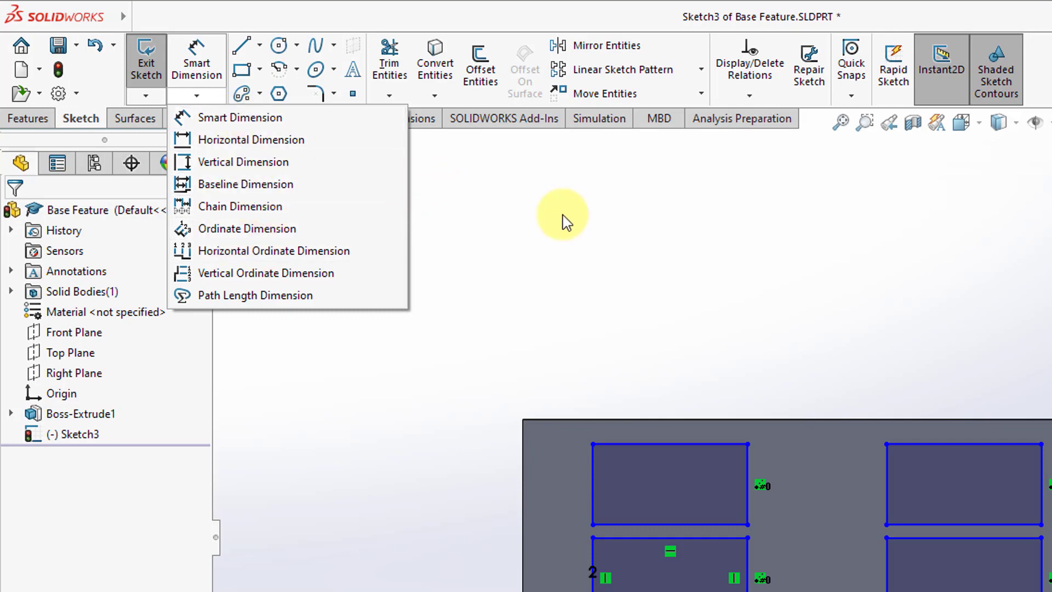
pyautogui.click(457, 197)
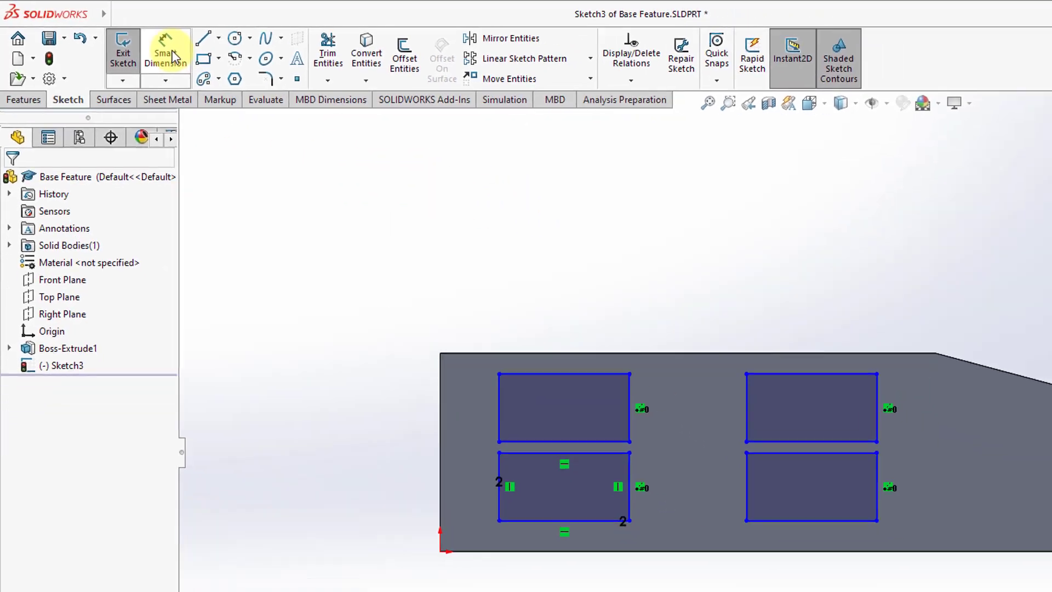
pyautogui.click(165, 53)
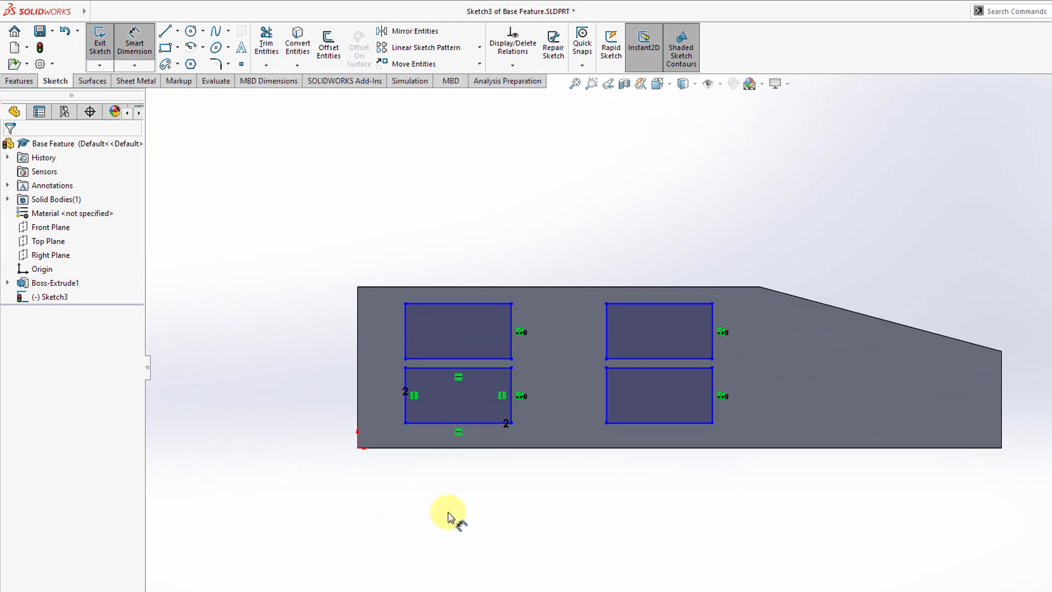
# Dimension the lower-left rectangle's bottom edge to 10 mm and its left edge to 4 mm
pyautogui.click(464, 422)
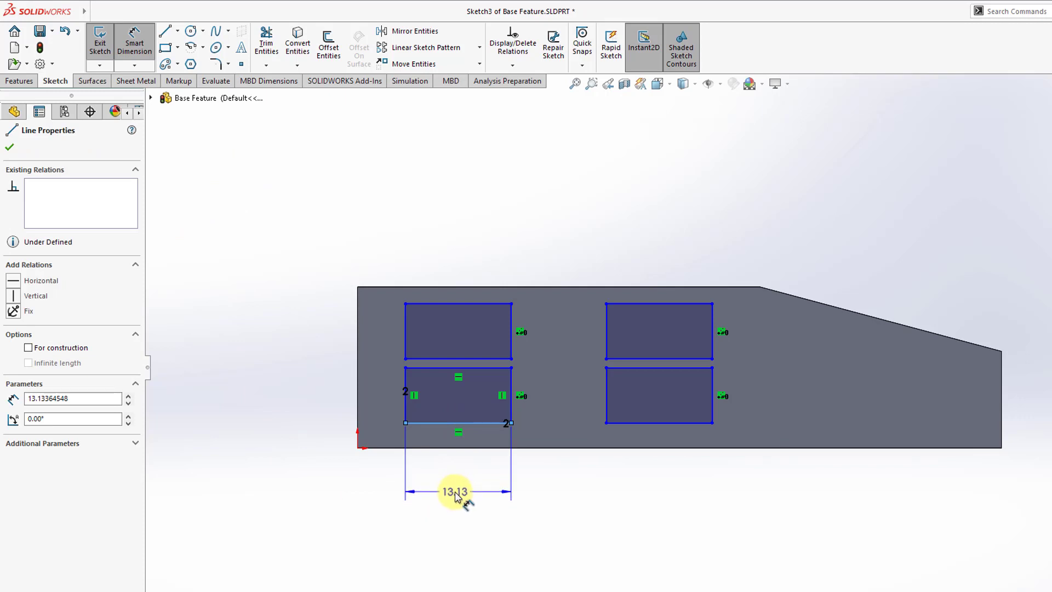
pyautogui.click(455, 495)
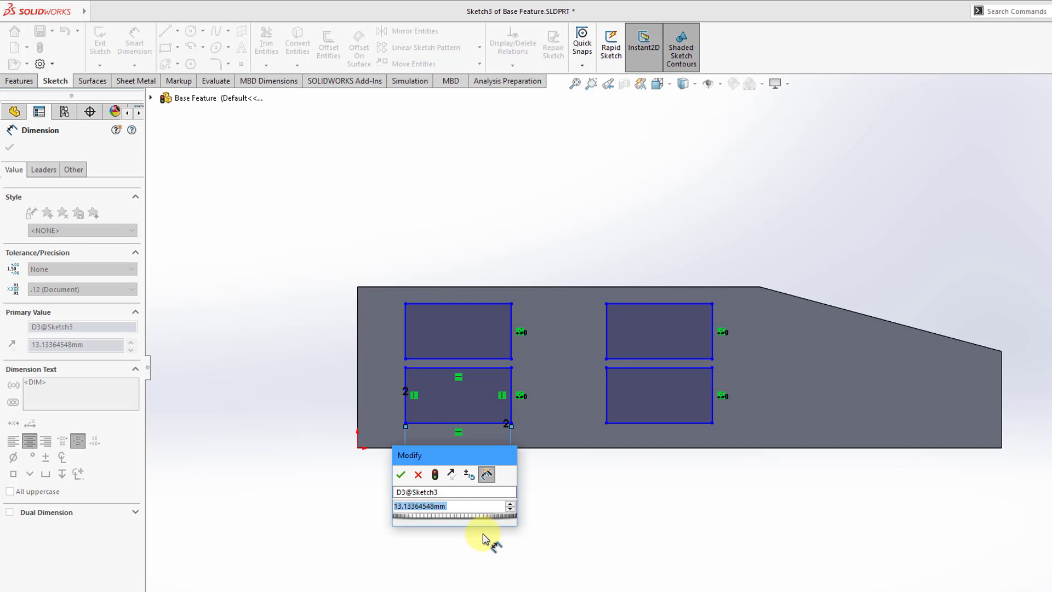
pyautogui.write('10')
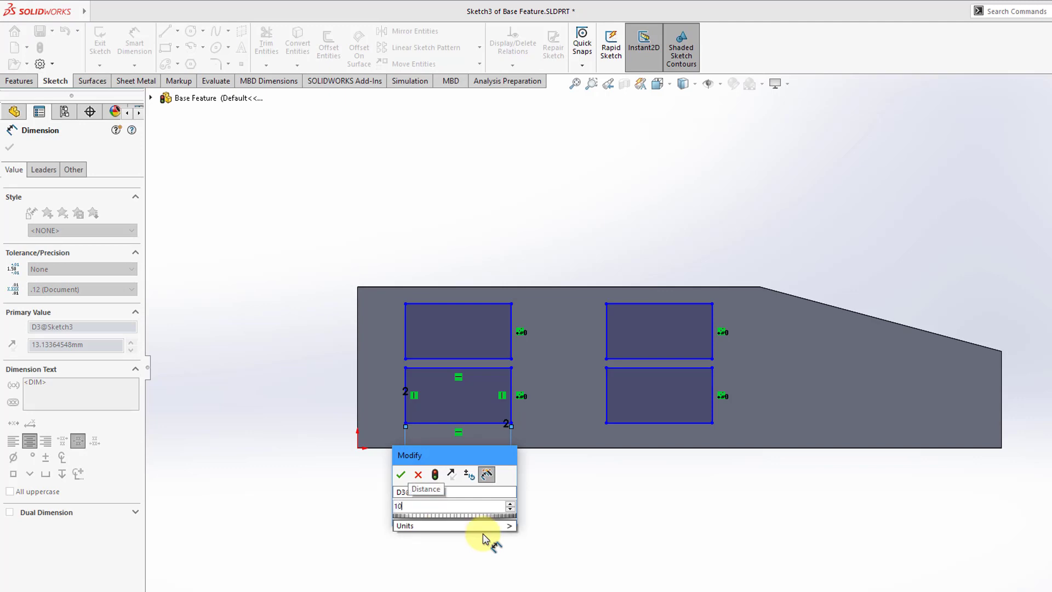
pyautogui.press('Return')
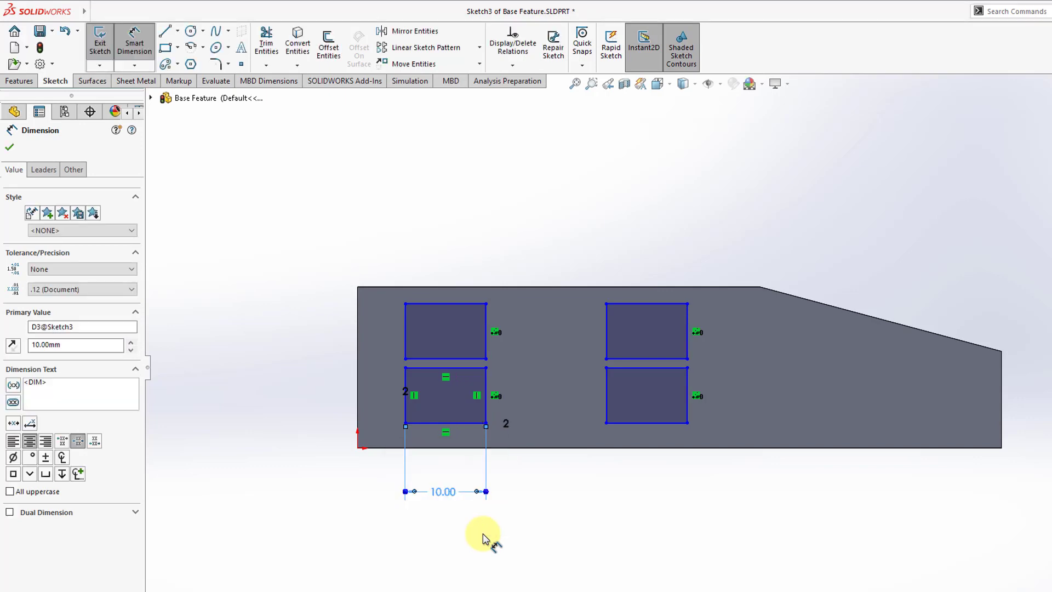
pyautogui.click(404, 405)
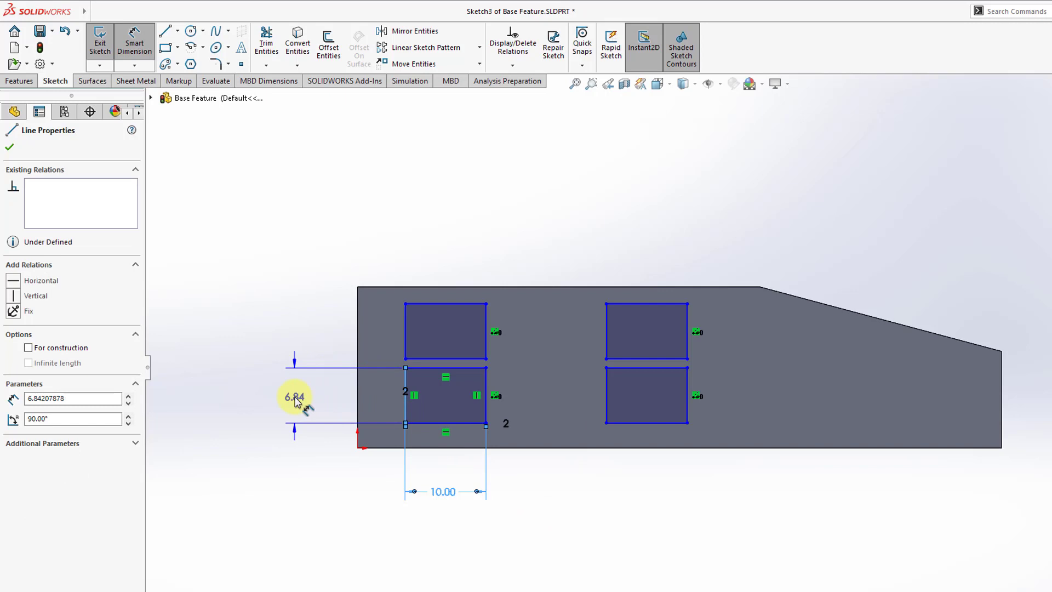
pyautogui.click(292, 398)
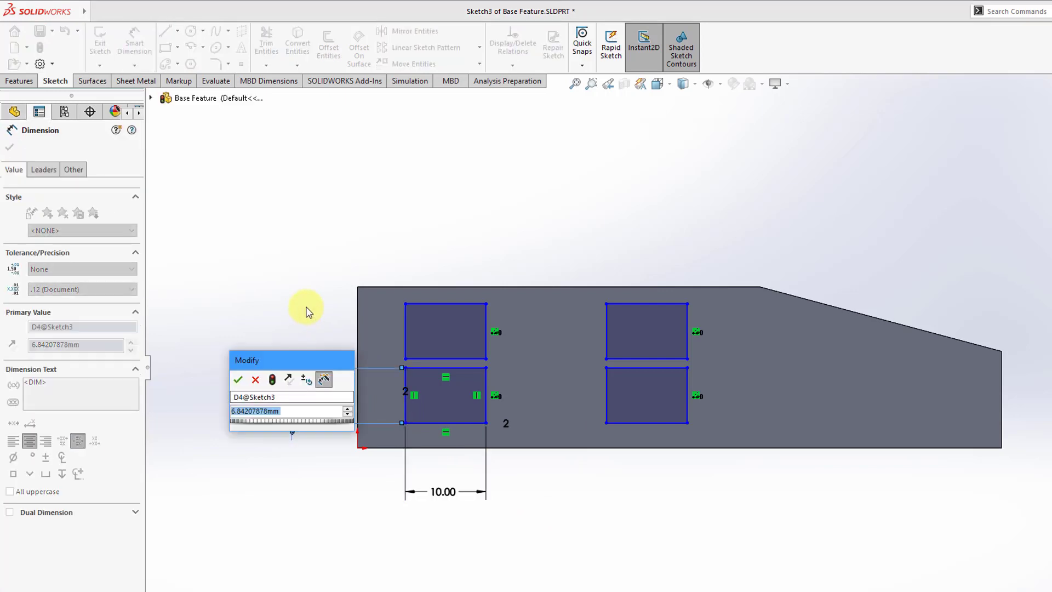
pyautogui.write('4')
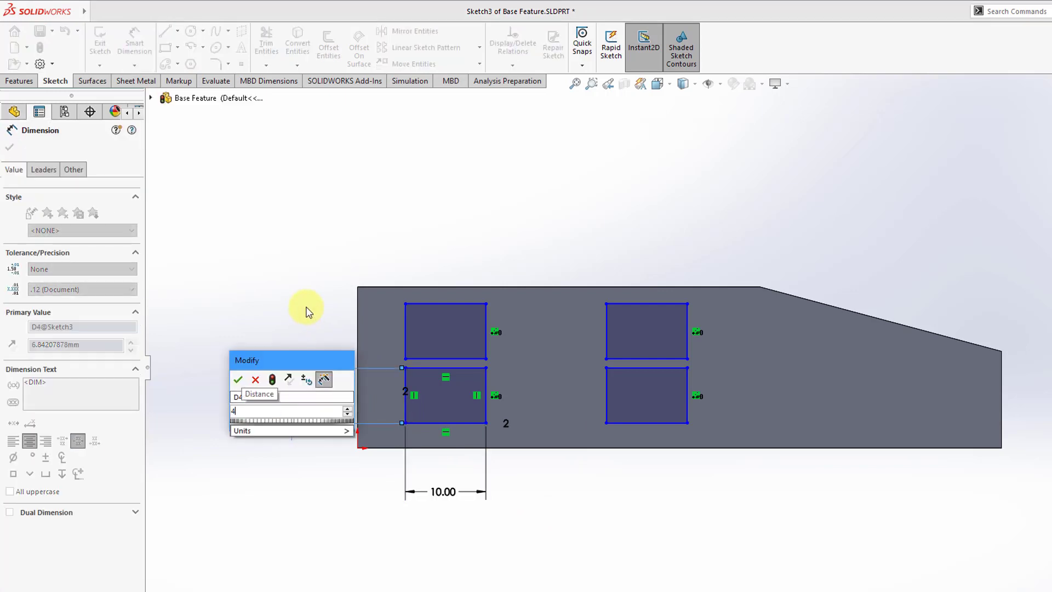
pyautogui.press('Return')
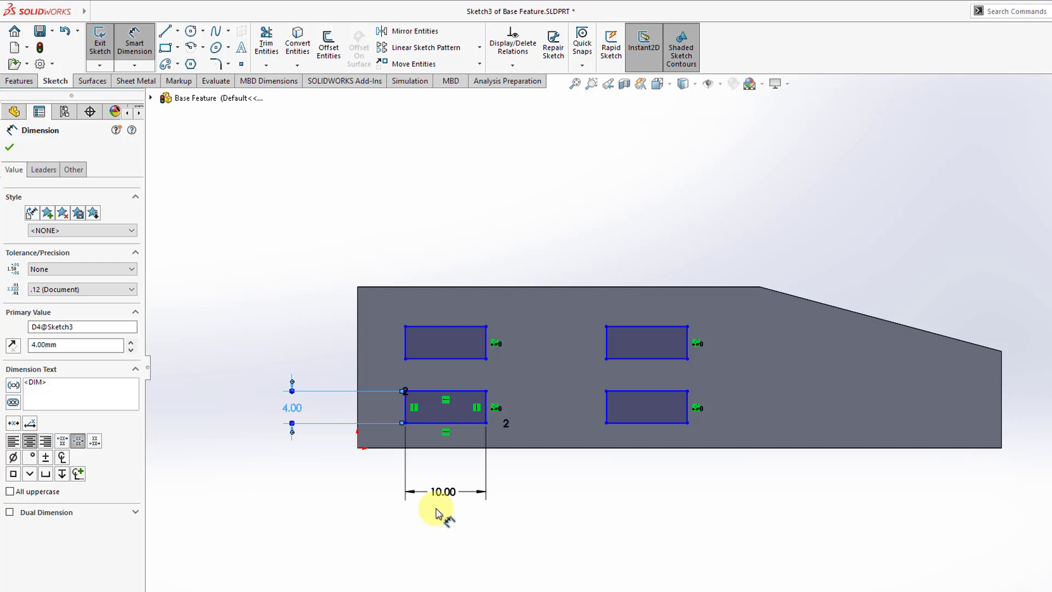
# Dimension the rectangle 4 mm from the part's bottom edge and 8 mm from its left edge
pyautogui.click(429, 424)
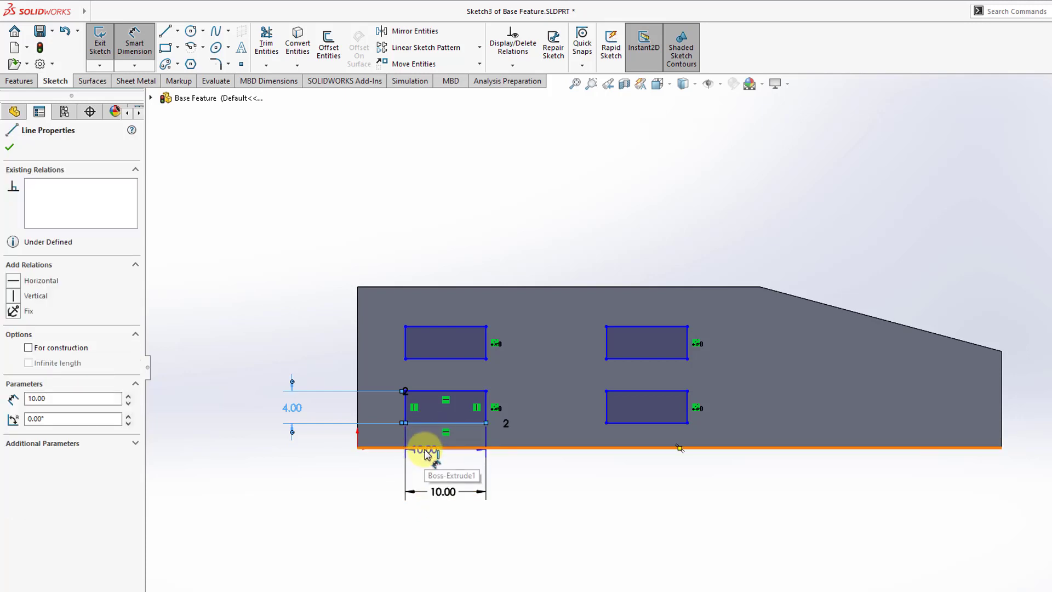
pyautogui.click(425, 449)
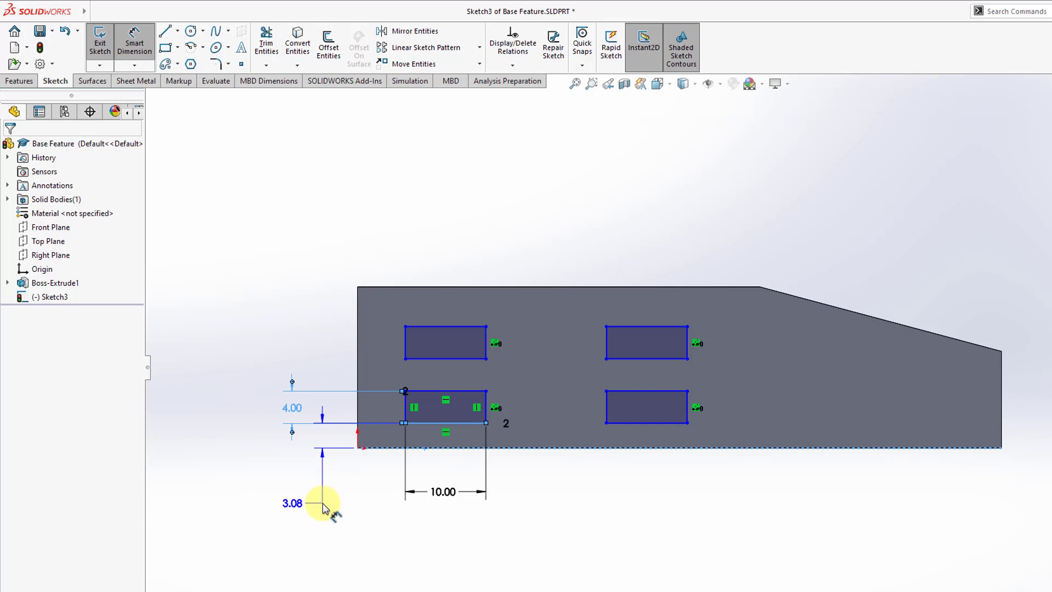
pyautogui.click(333, 519)
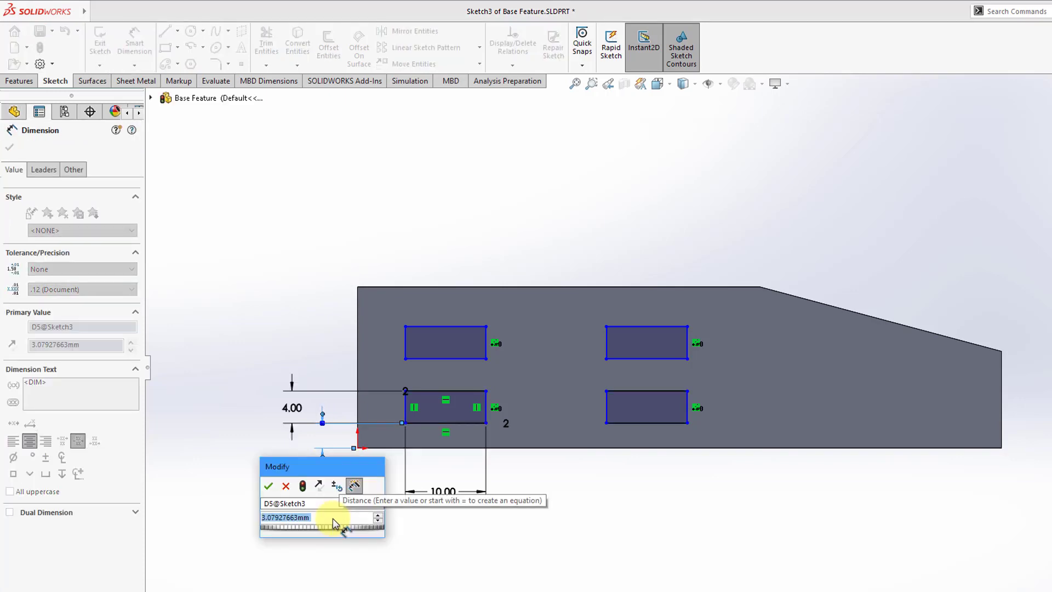
pyautogui.write('4')
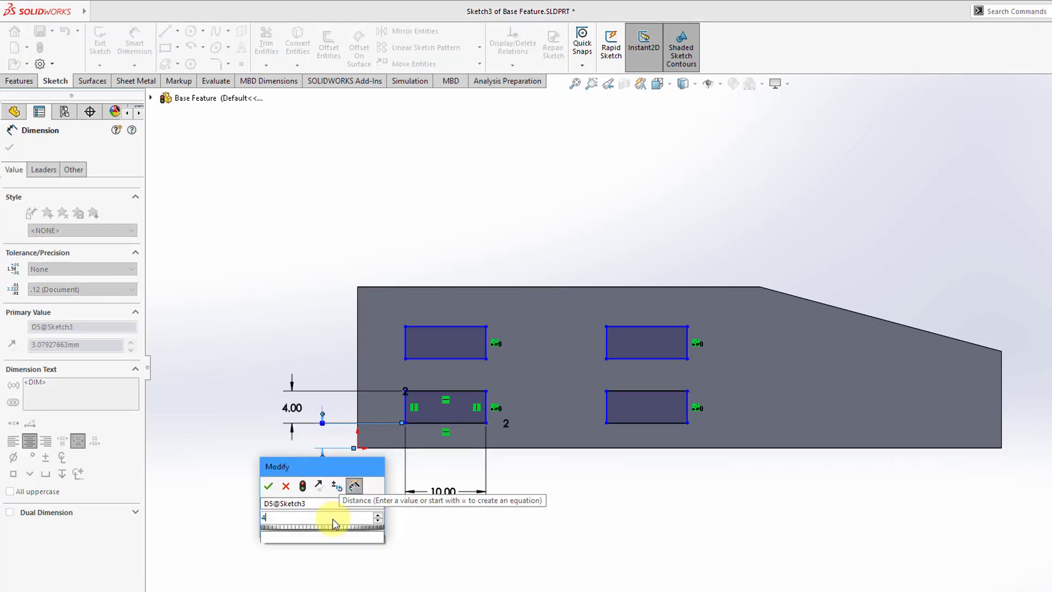
pyautogui.press('Return')
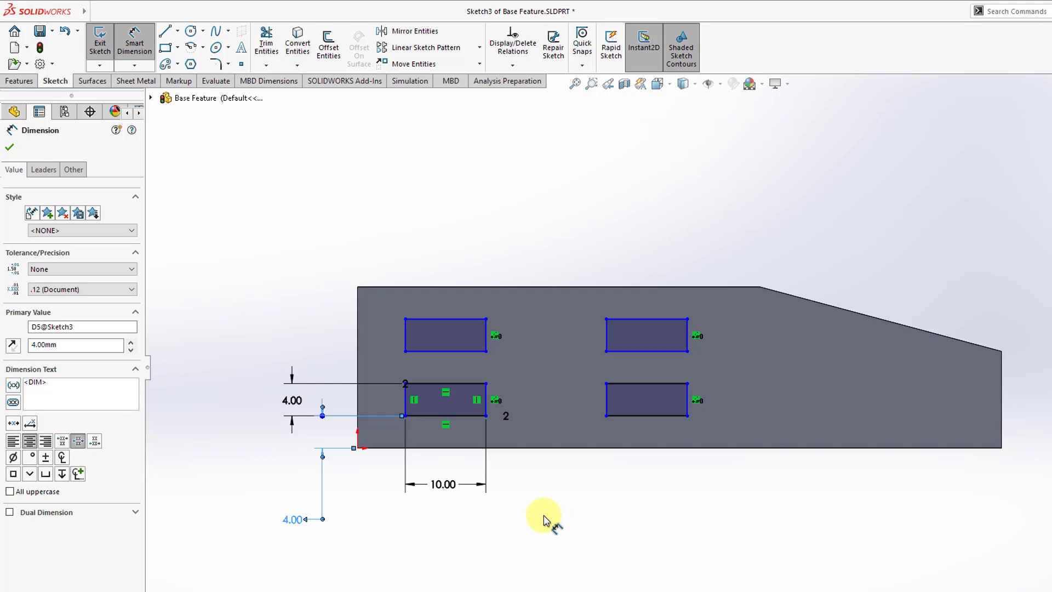
pyautogui.click(386, 406)
pyautogui.click(356, 399)
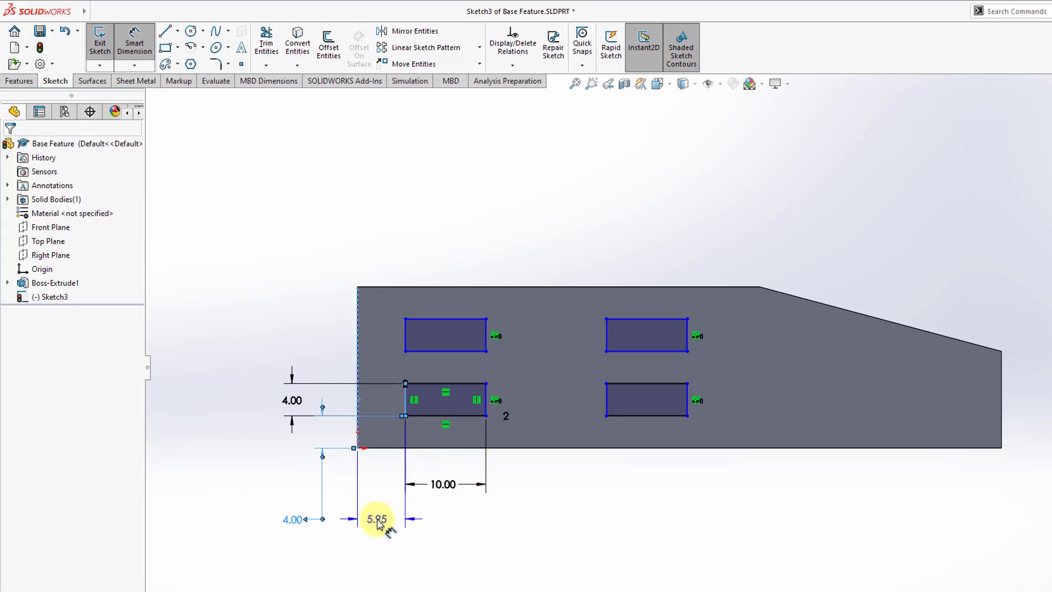
pyautogui.click(376, 521)
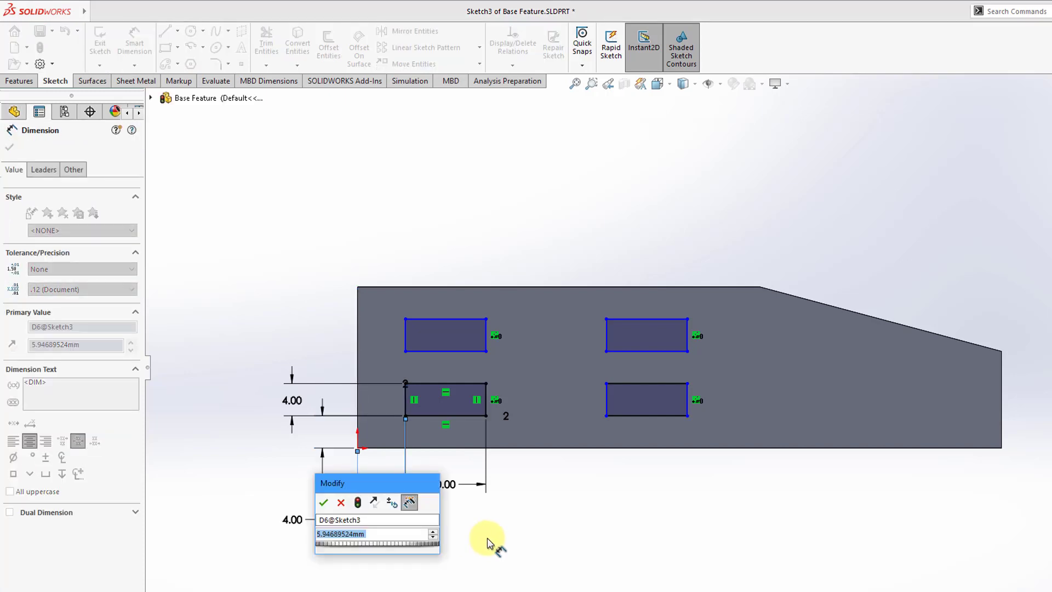
pyautogui.write('8')
pyautogui.press('Return')
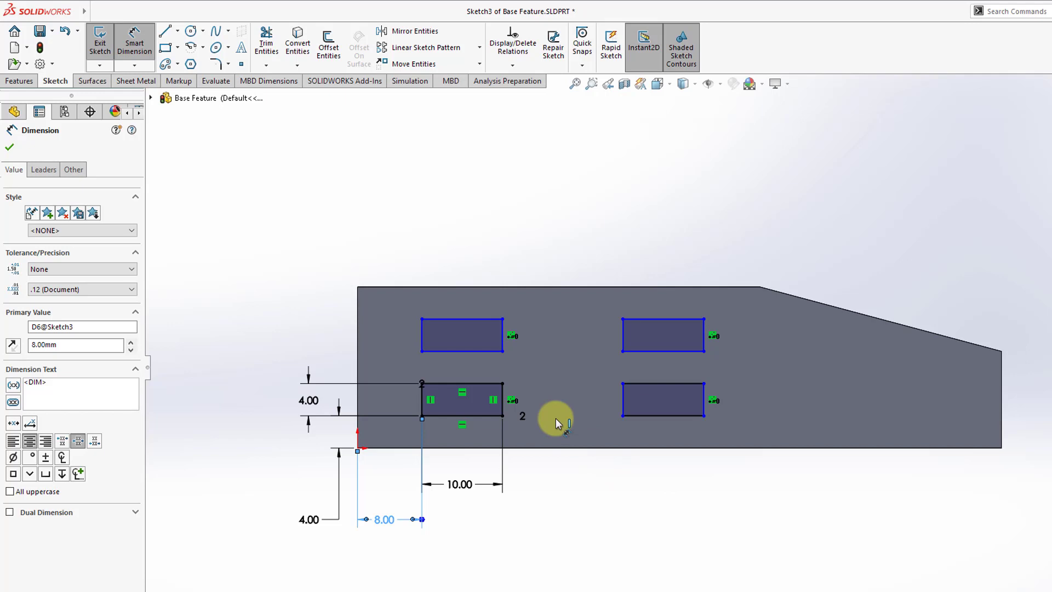
# Dimension a 4 mm gap between the left rectangles and a 12 mm gap between the lower ones
pyautogui.click(448, 383)
pyautogui.click(455, 353)
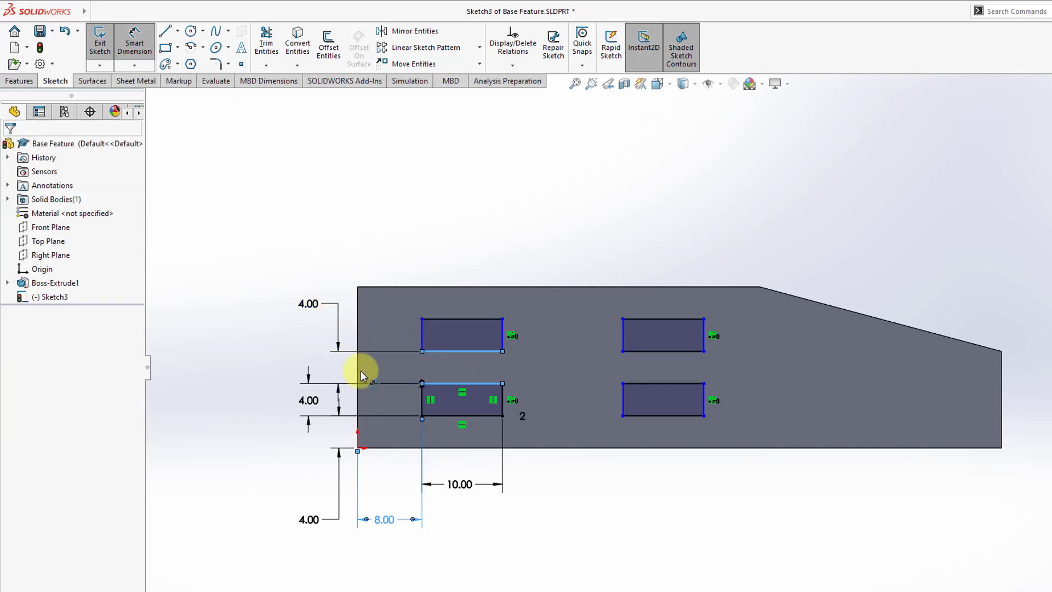
pyautogui.click(270, 369)
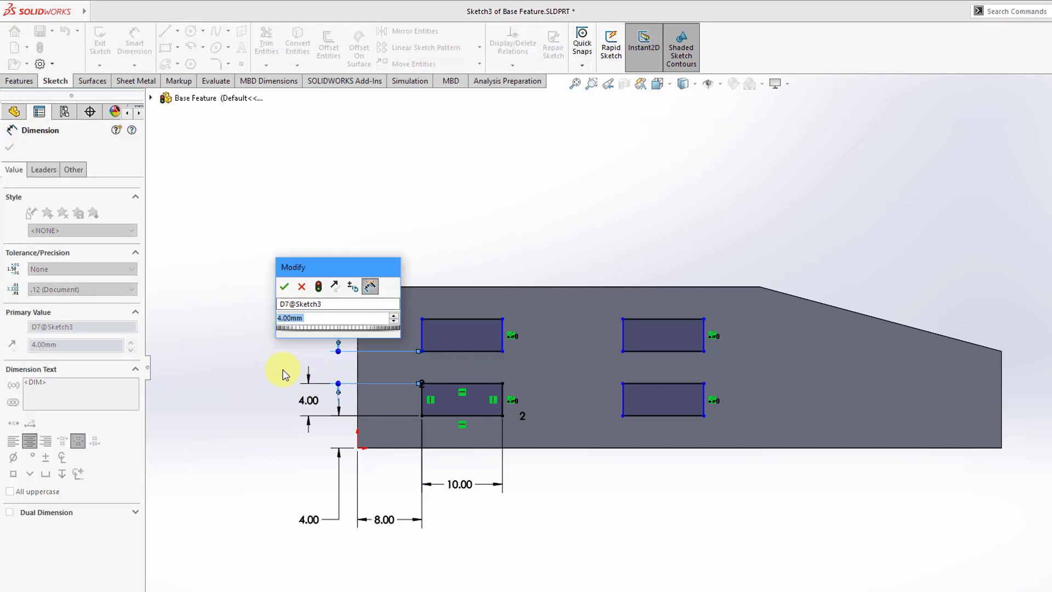
pyautogui.press('Return')
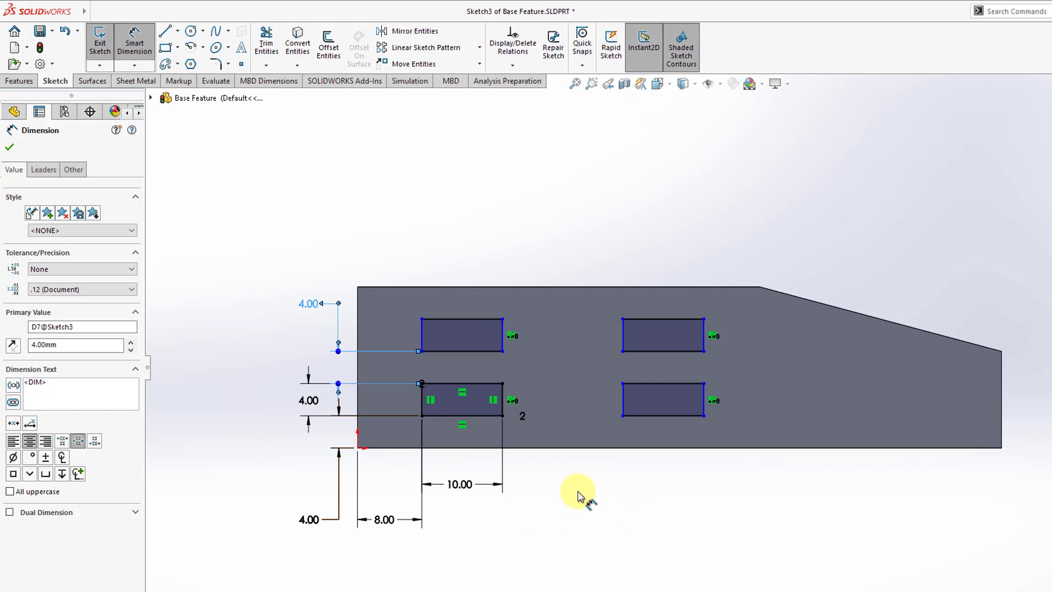
pyautogui.click(501, 407)
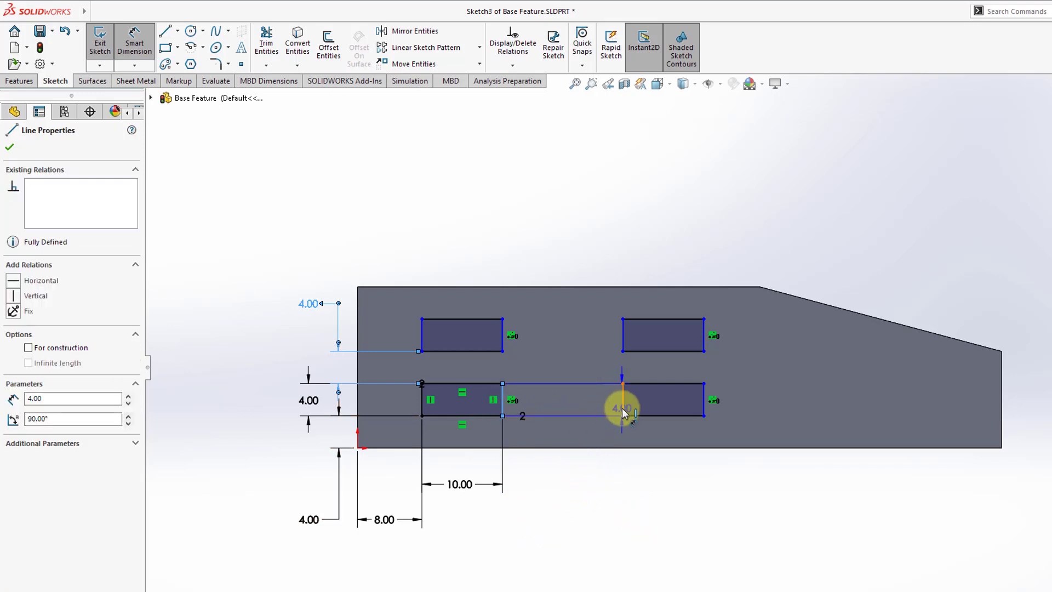
pyautogui.click(623, 412)
pyautogui.click(573, 489)
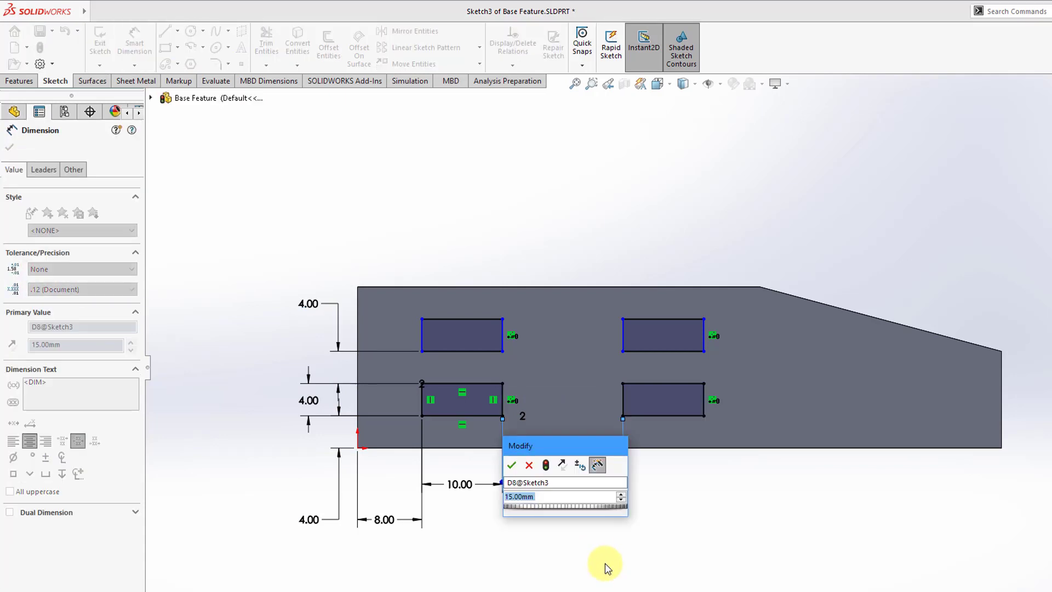
pyautogui.write('12')
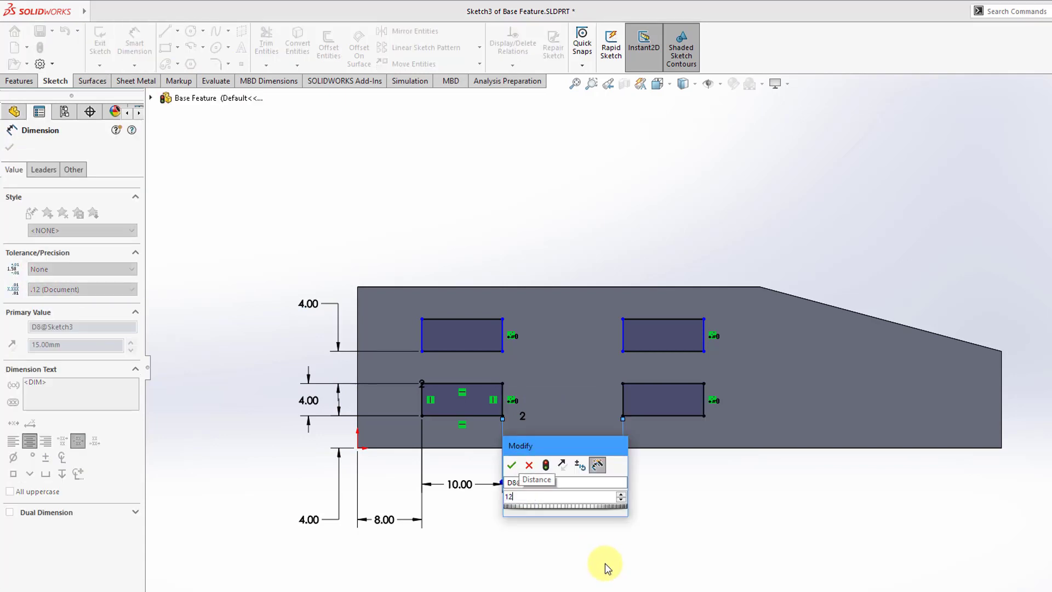
pyautogui.press('Return')
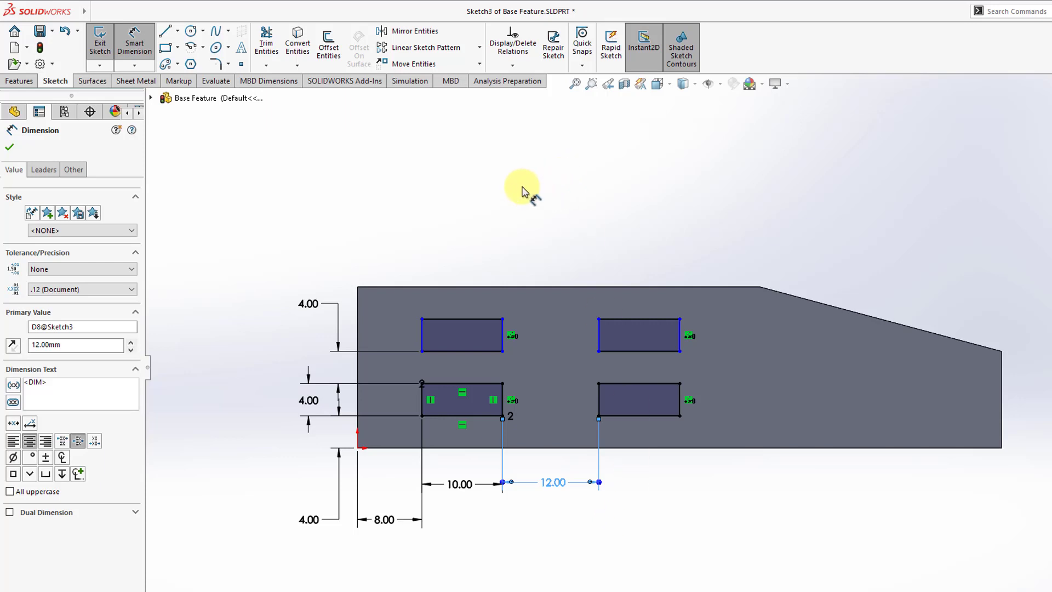
pyautogui.press('Escape')
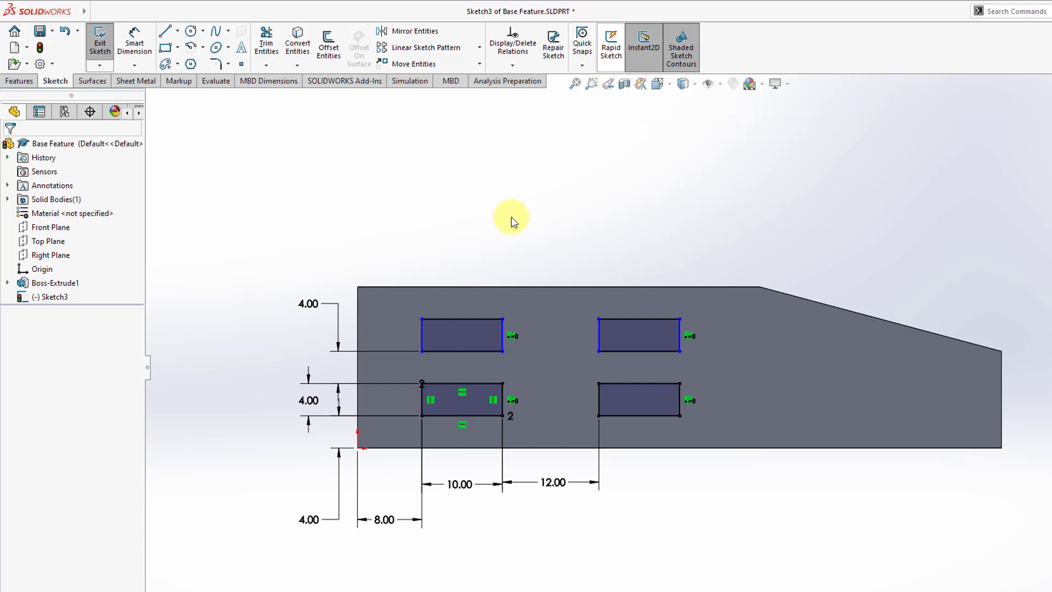
# Run Fully Define Sketch, calculate the missing relations for all four rectangles, and accept them
pyautogui.click(516, 66)
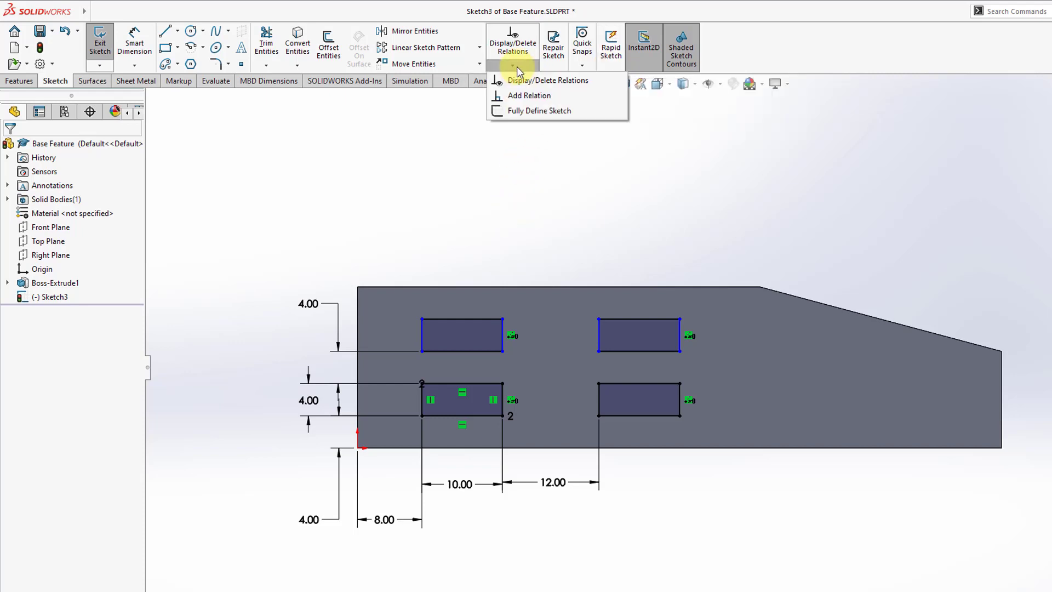
pyautogui.click(532, 112)
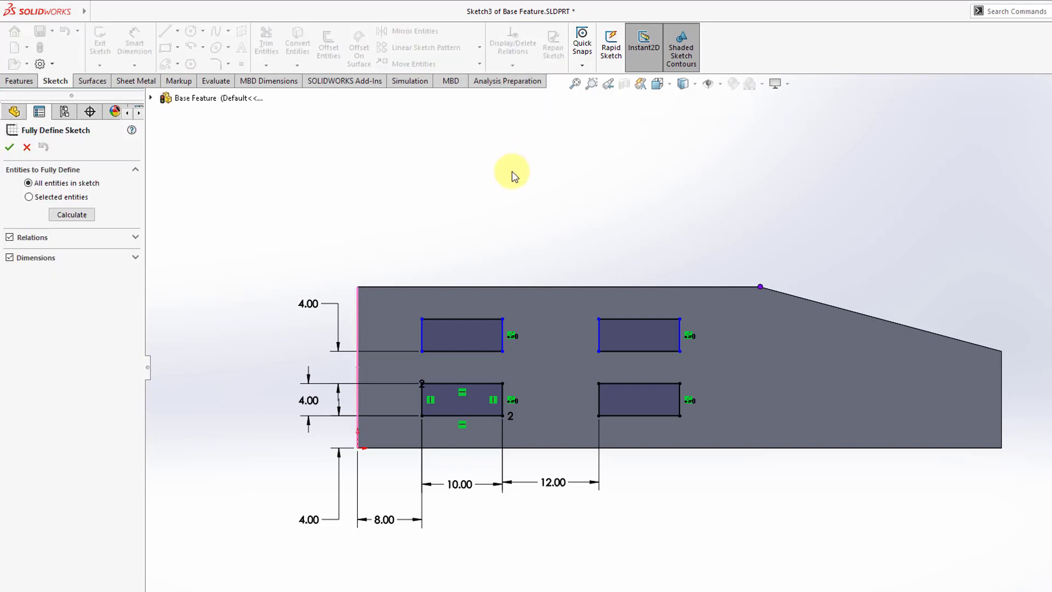
pyautogui.click(83, 216)
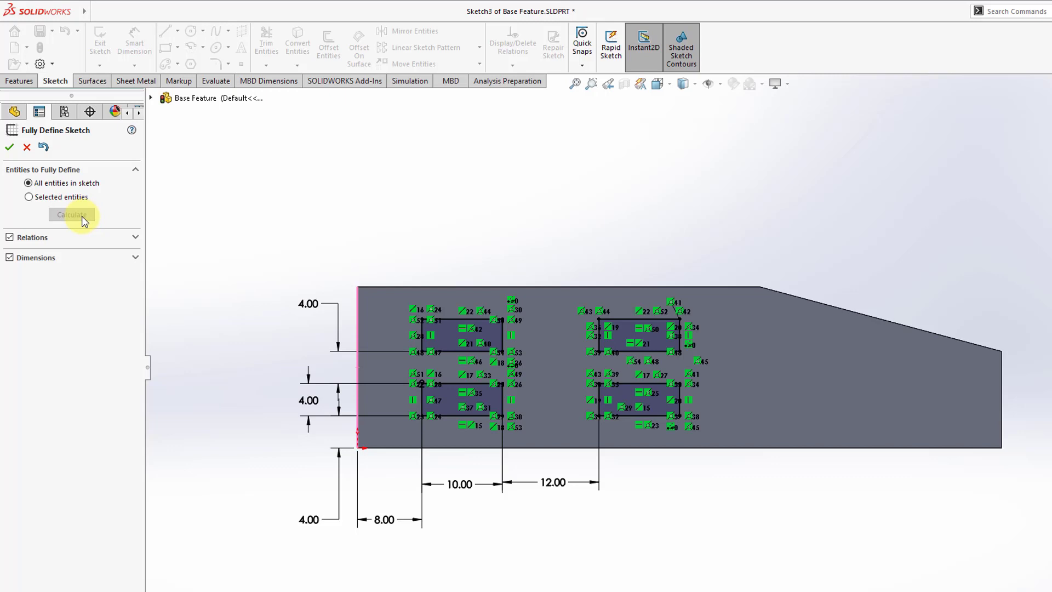
pyautogui.click(9, 147)
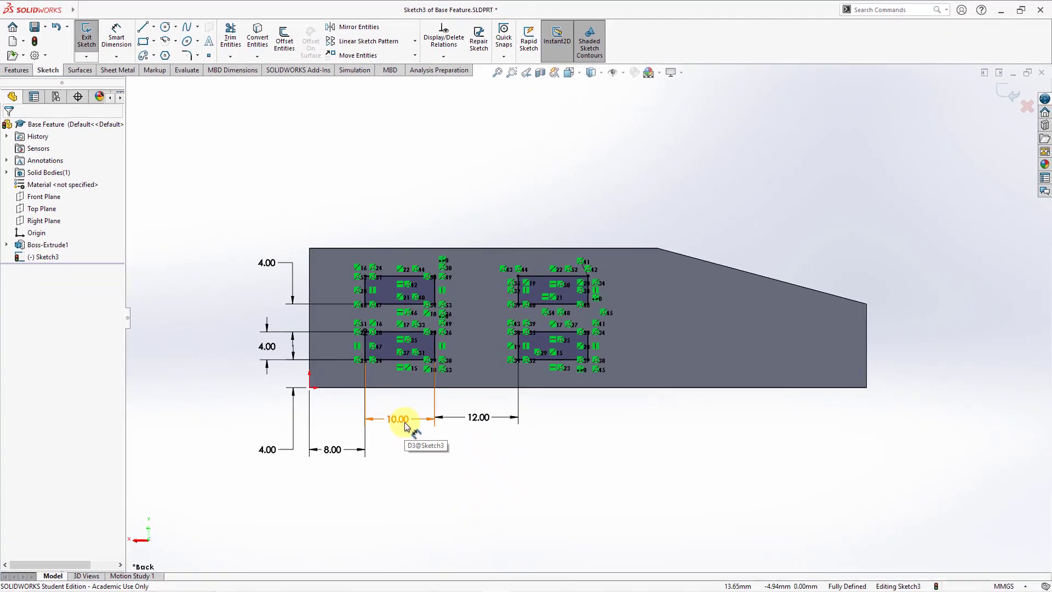
# Give the 10.00 dimension Basic tolerance, .123 precision, and overridden Millimeters units
pyautogui.rightClick(405, 422)
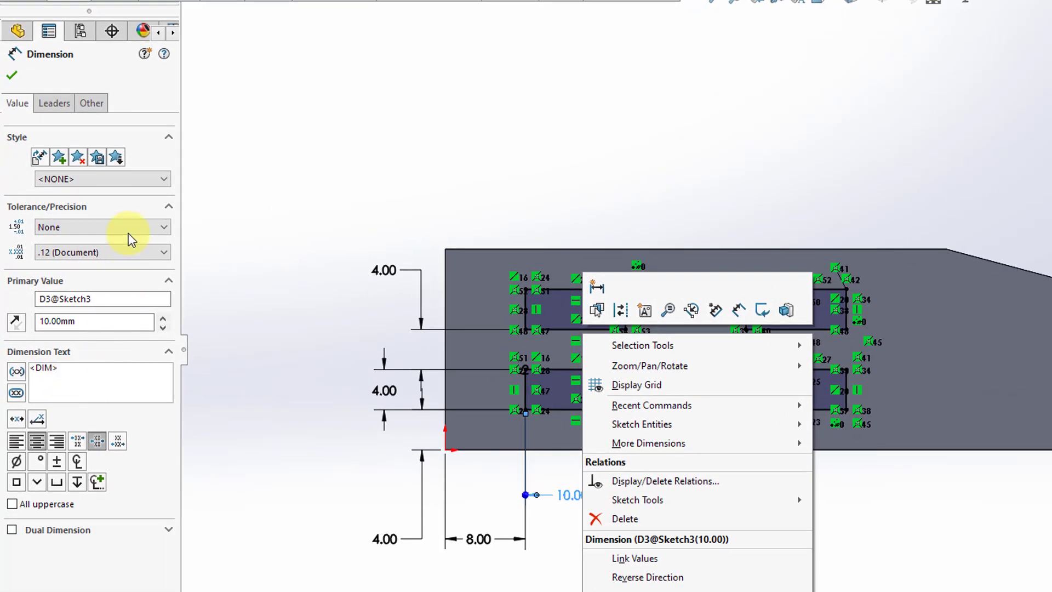
pyautogui.click(126, 226)
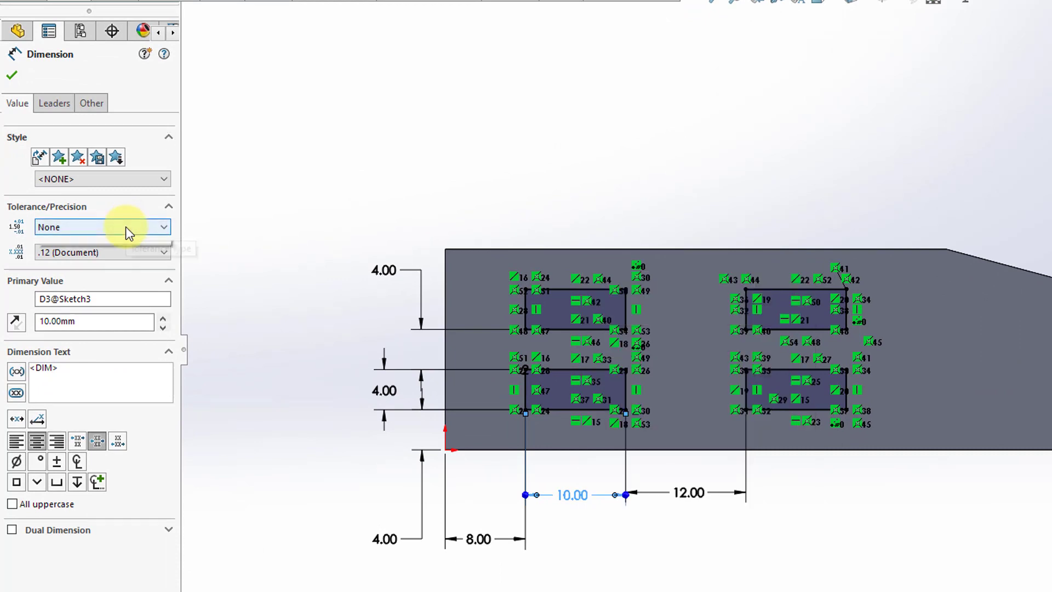
pyautogui.click(126, 225)
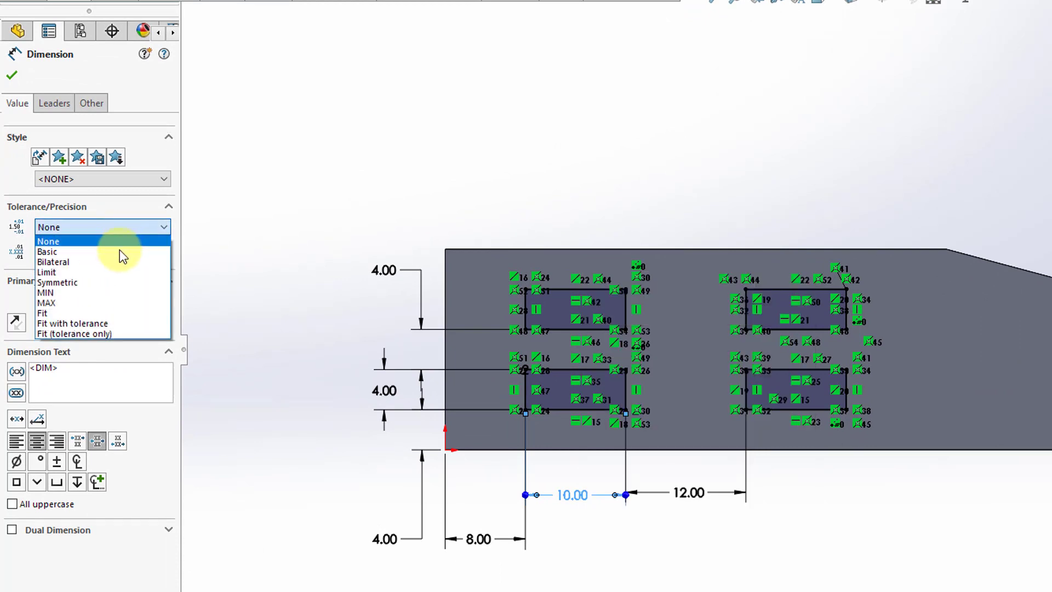
pyautogui.click(118, 252)
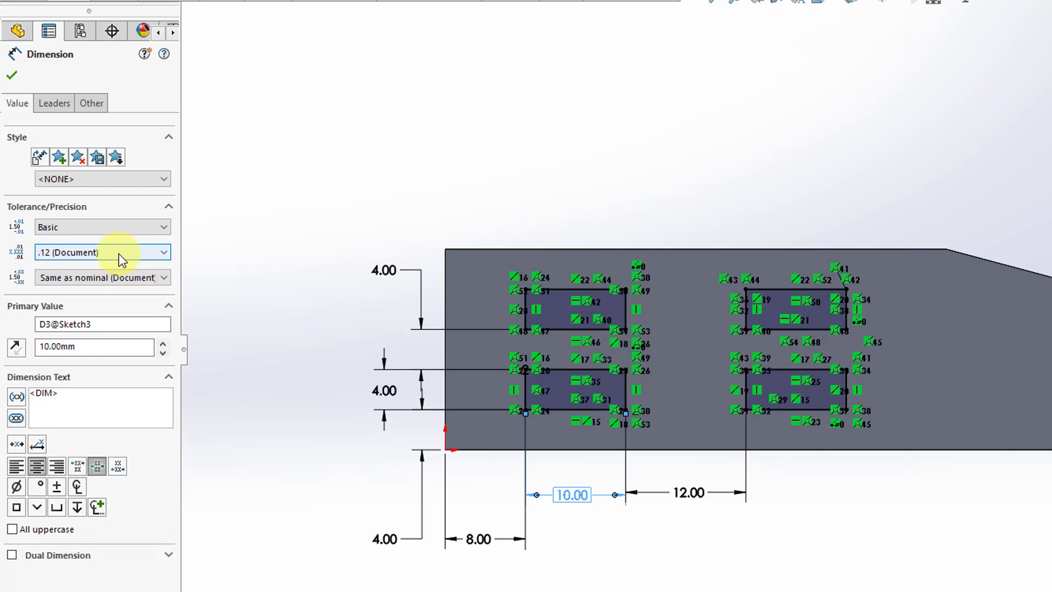
pyautogui.click(118, 253)
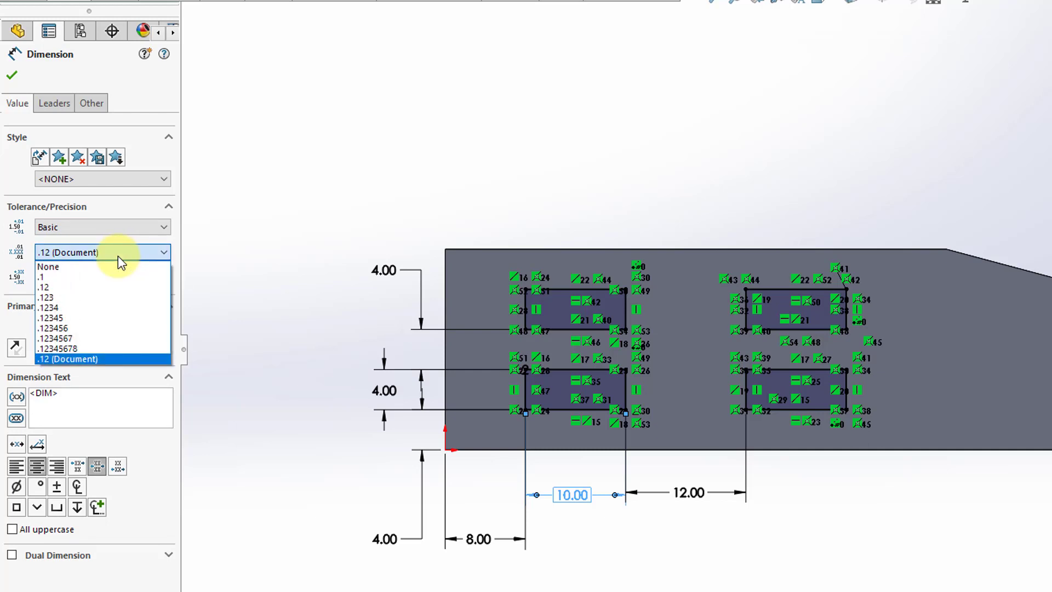
pyautogui.click(103, 295)
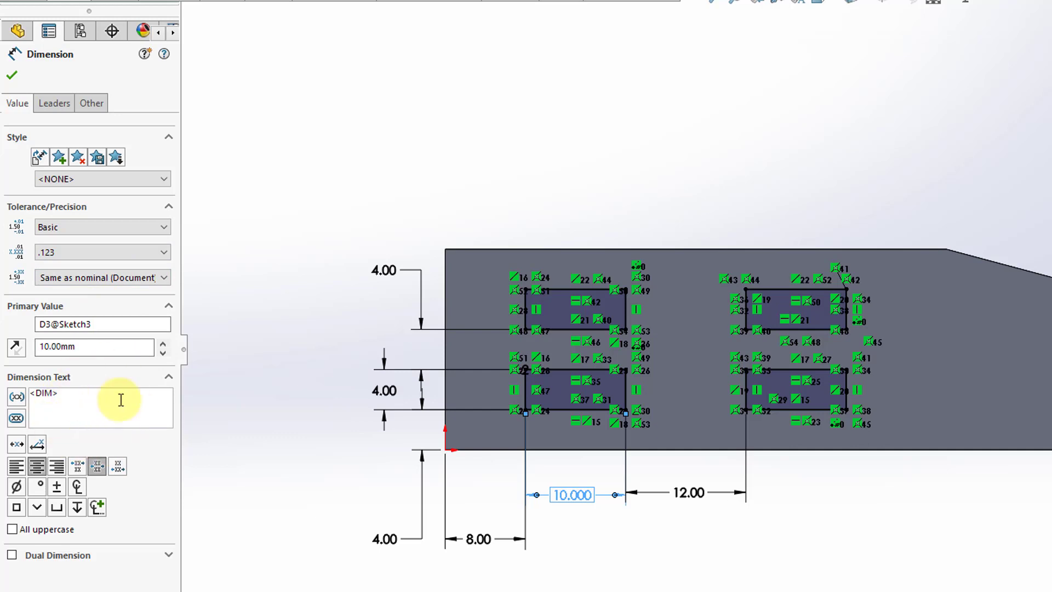
pyautogui.click(63, 106)
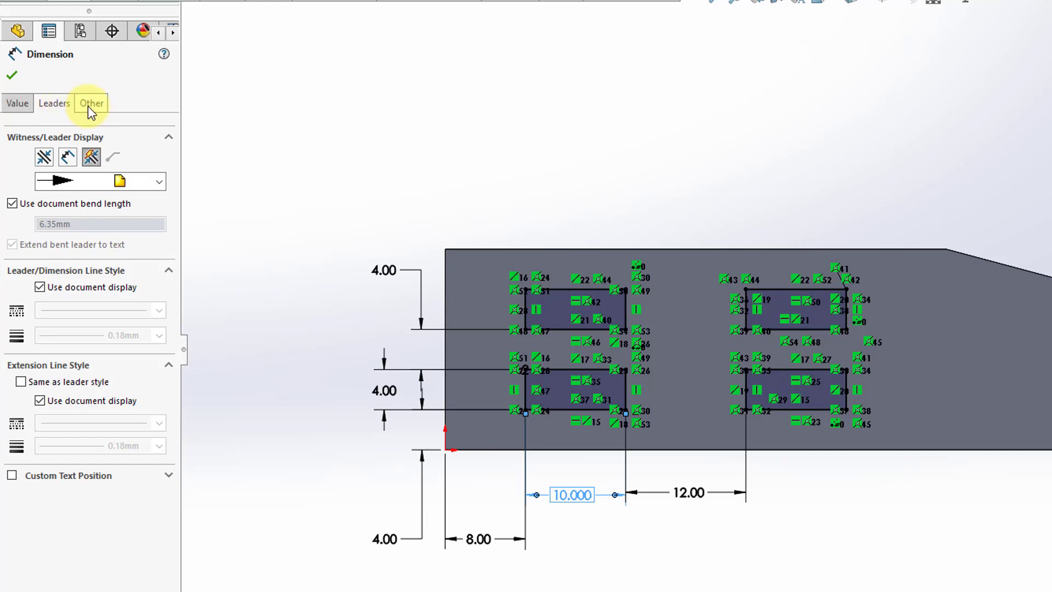
pyautogui.click(87, 107)
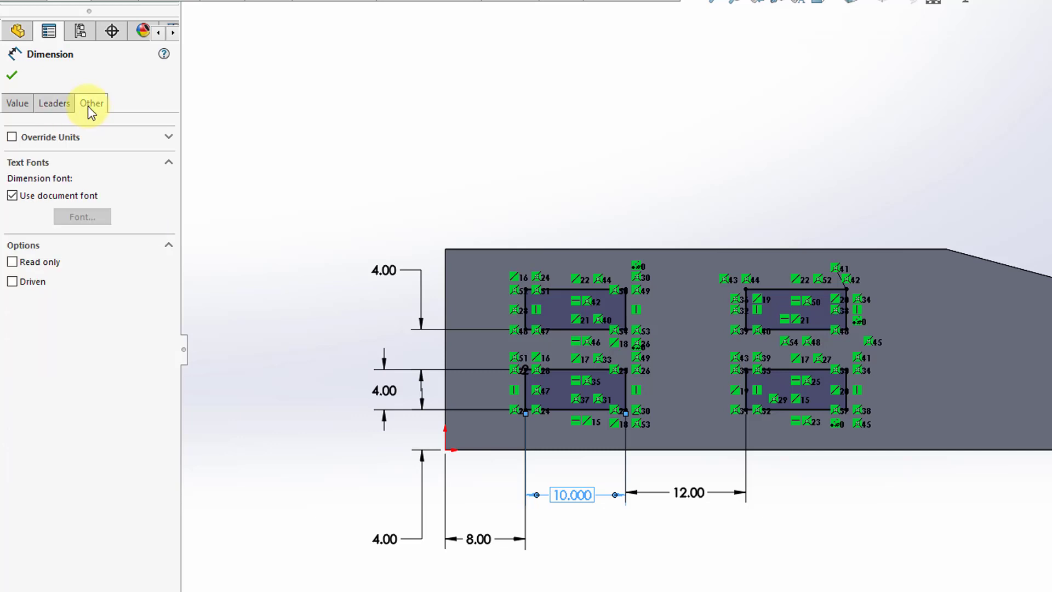
pyautogui.click(12, 137)
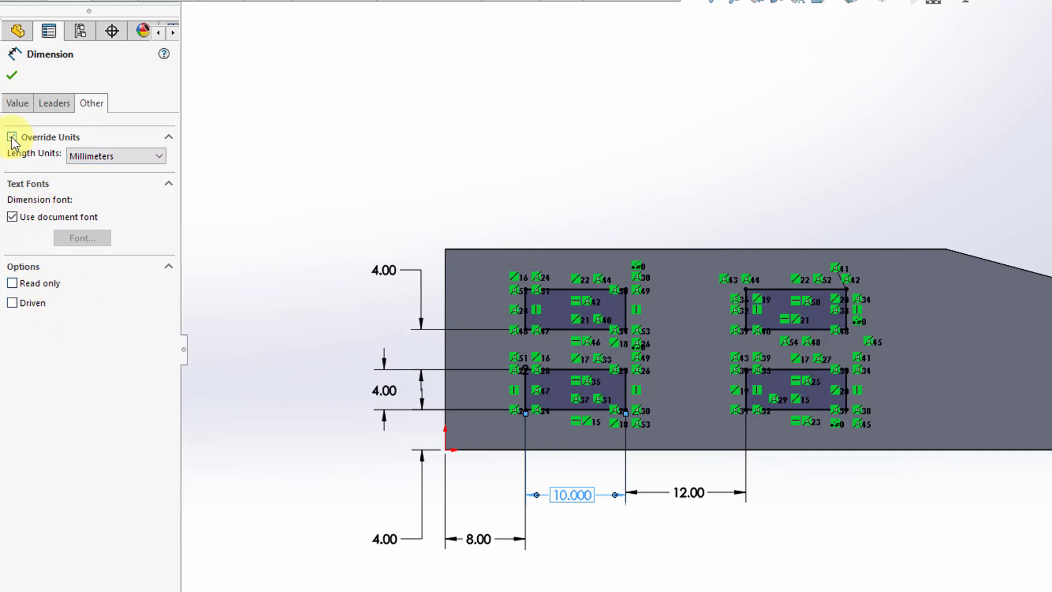
pyautogui.click(17, 103)
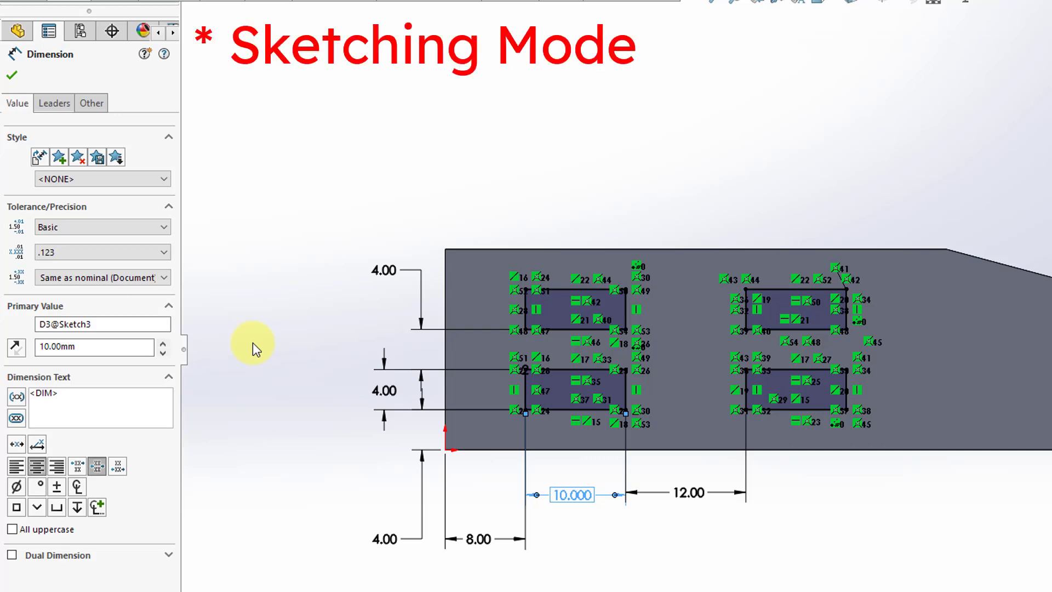
# Accept the dimension edit, exit Sketch3, and orbit to view the part in 3D
pyautogui.click(284, 311)
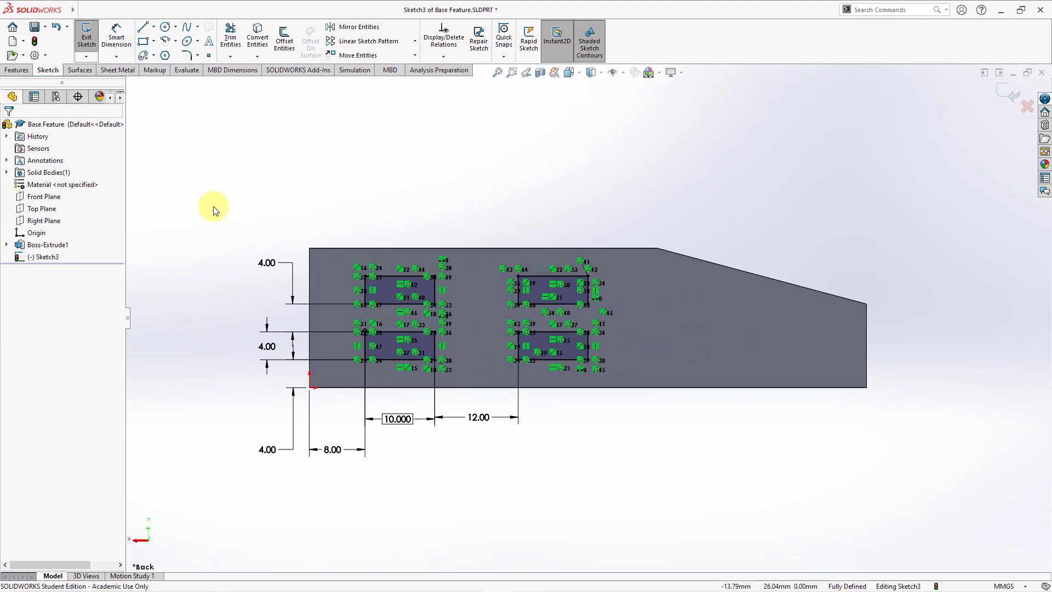
pyautogui.click(93, 43)
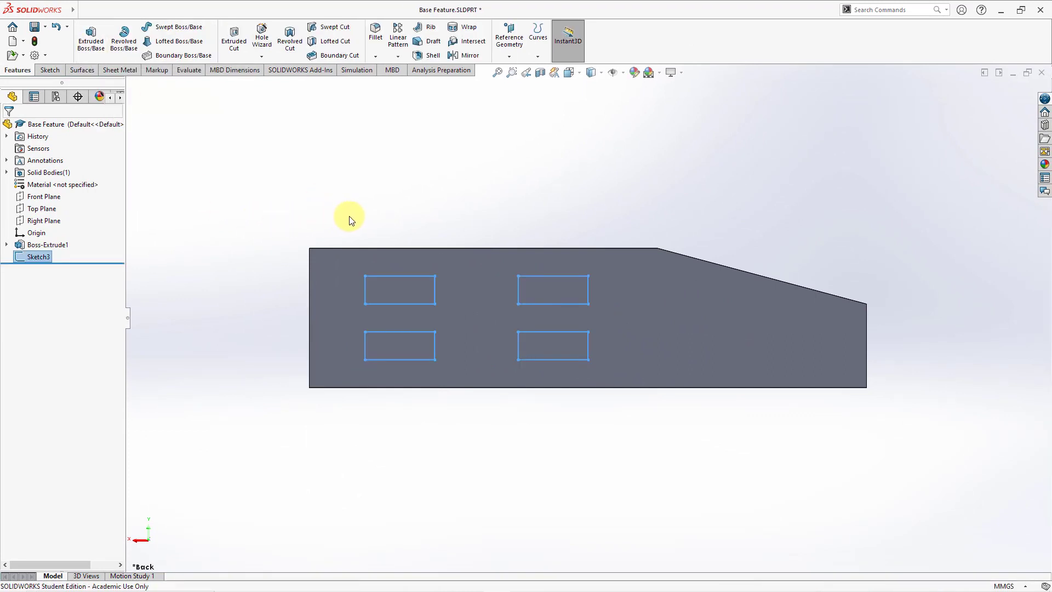
pyautogui.moveTo(348, 219)
pyautogui.mouseDown(button='middle')
pyautogui.moveTo(408, 232)
pyautogui.moveTo(394, 262)
pyautogui.mouseUp(button='middle')
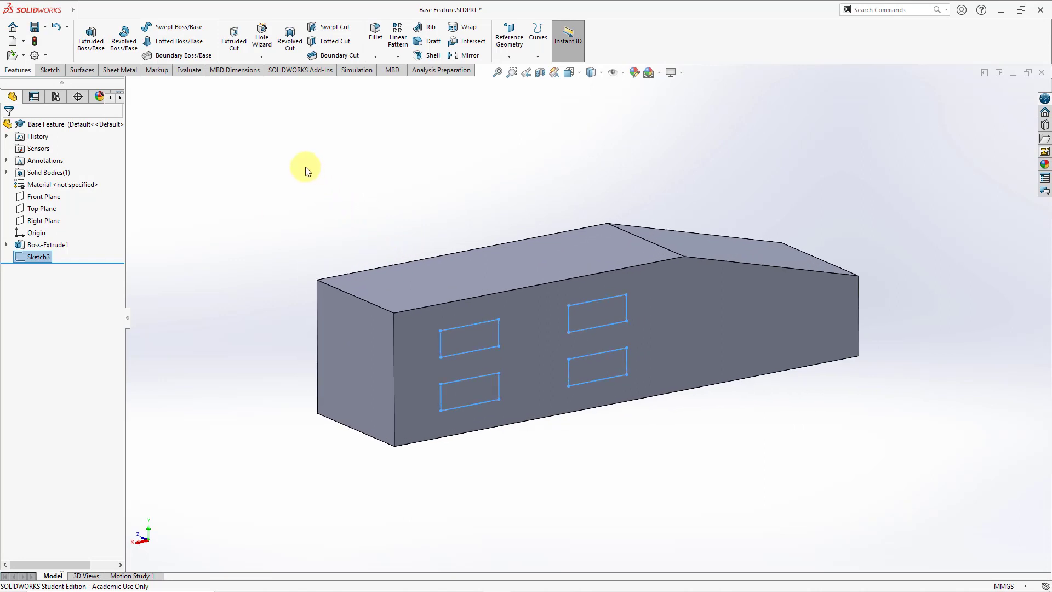
# Extrude-cut the four rectangles 10 mm deep into the block and orbit to view the pockets
pyautogui.click(235, 43)
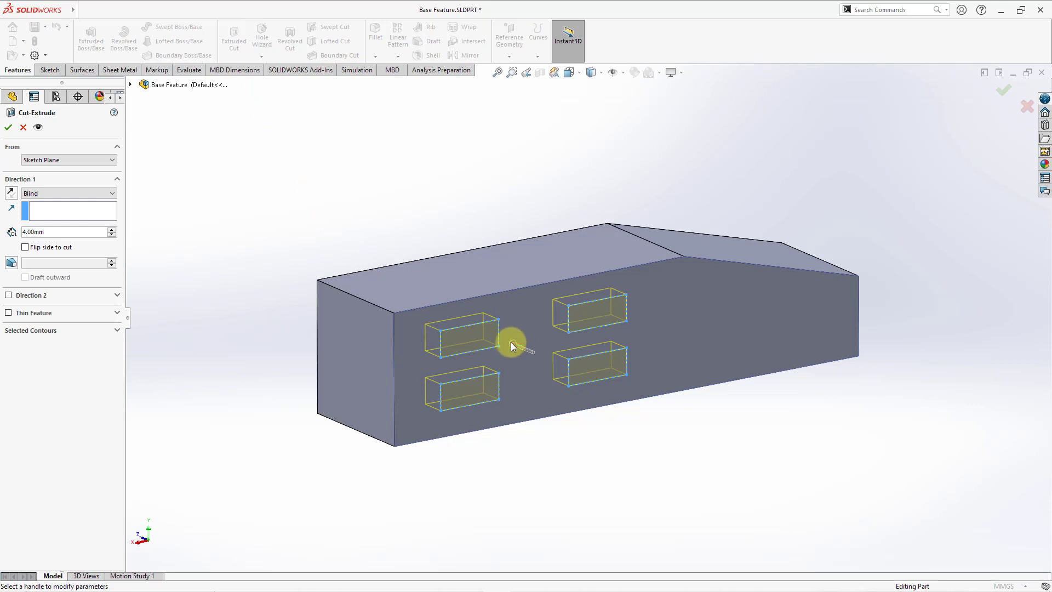
pyautogui.moveTo(506, 343); pyautogui.dragTo(523, 351)
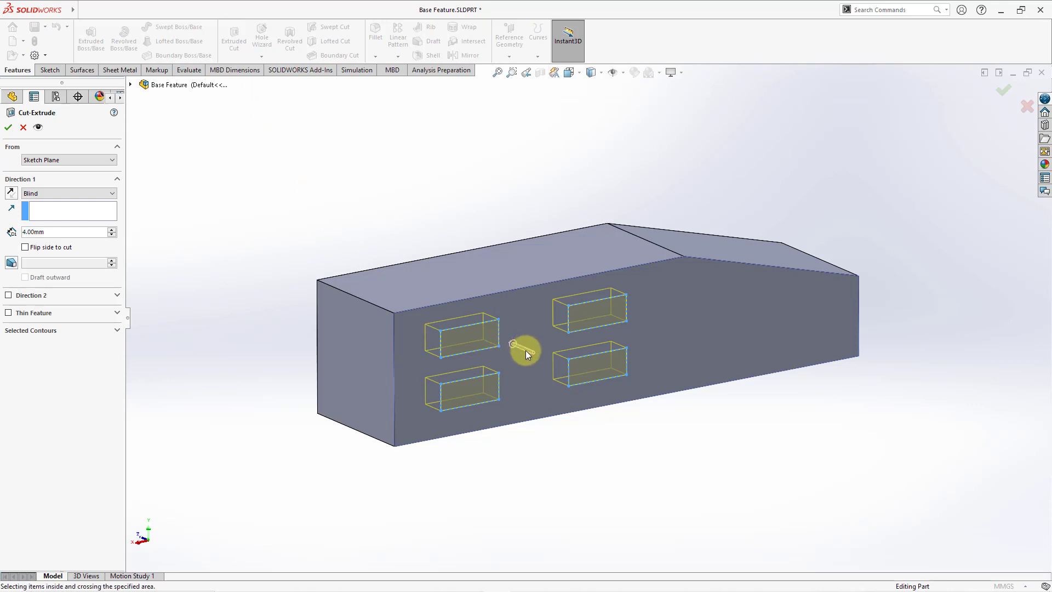
pyautogui.press('Left')
pyautogui.click(525, 354)
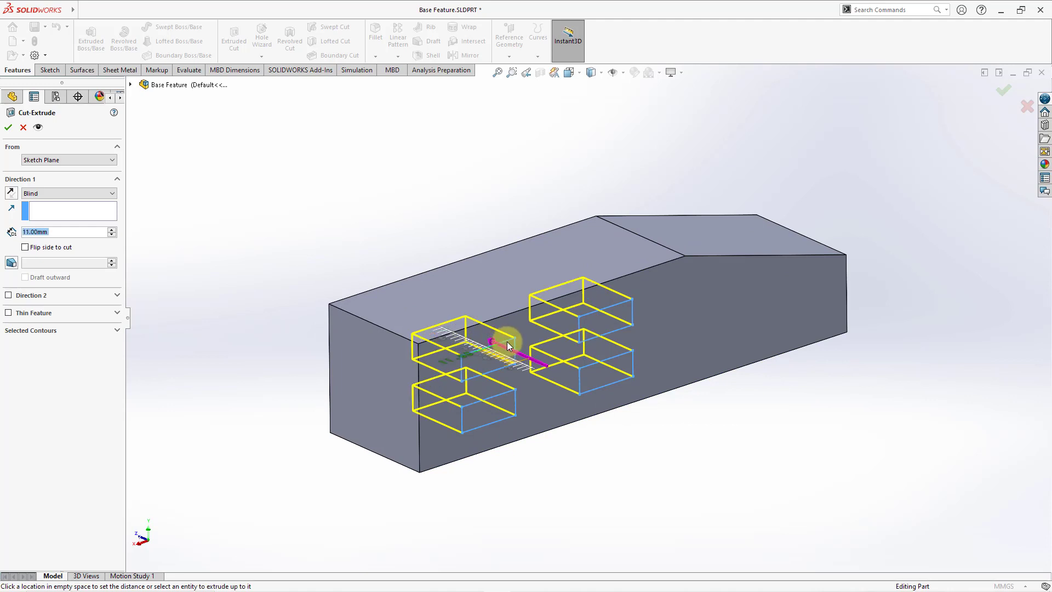
pyautogui.click(512, 344)
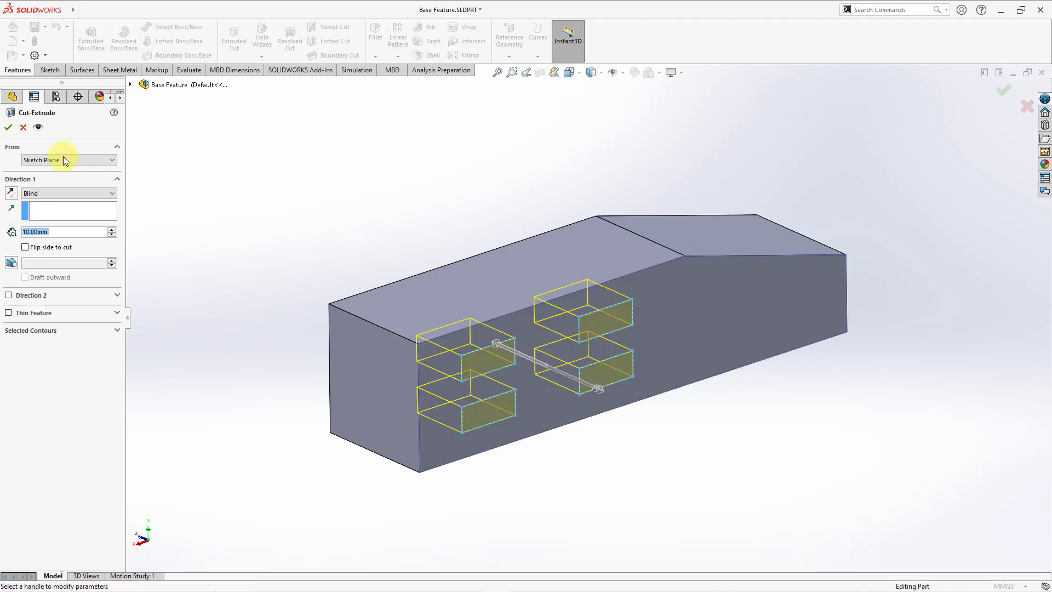
pyautogui.click(8, 127)
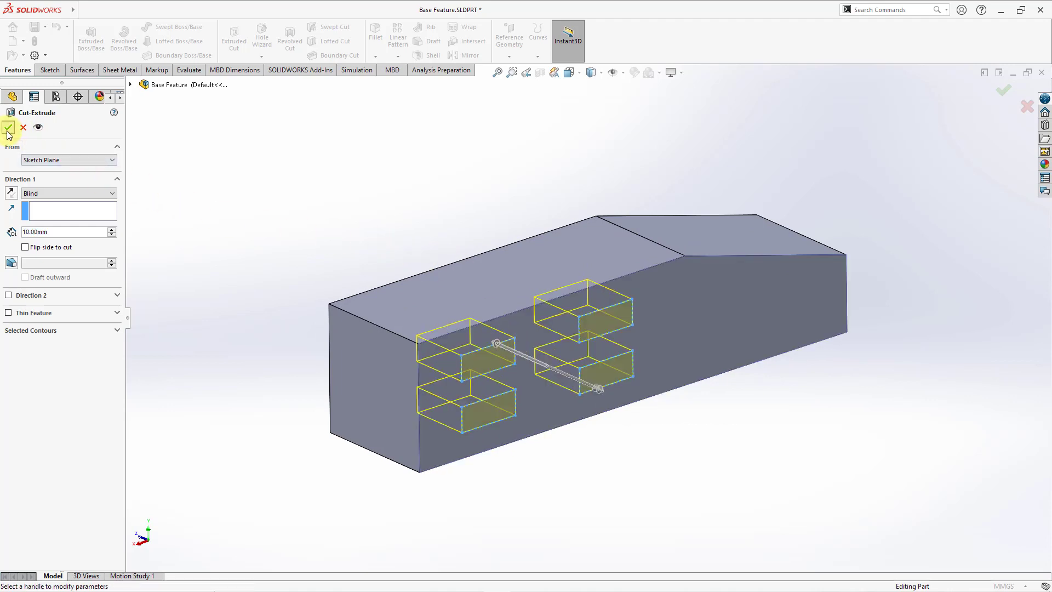
pyautogui.click(449, 228)
pyautogui.moveTo(497, 207); pyautogui.dragTo(465, 186, button='middle')
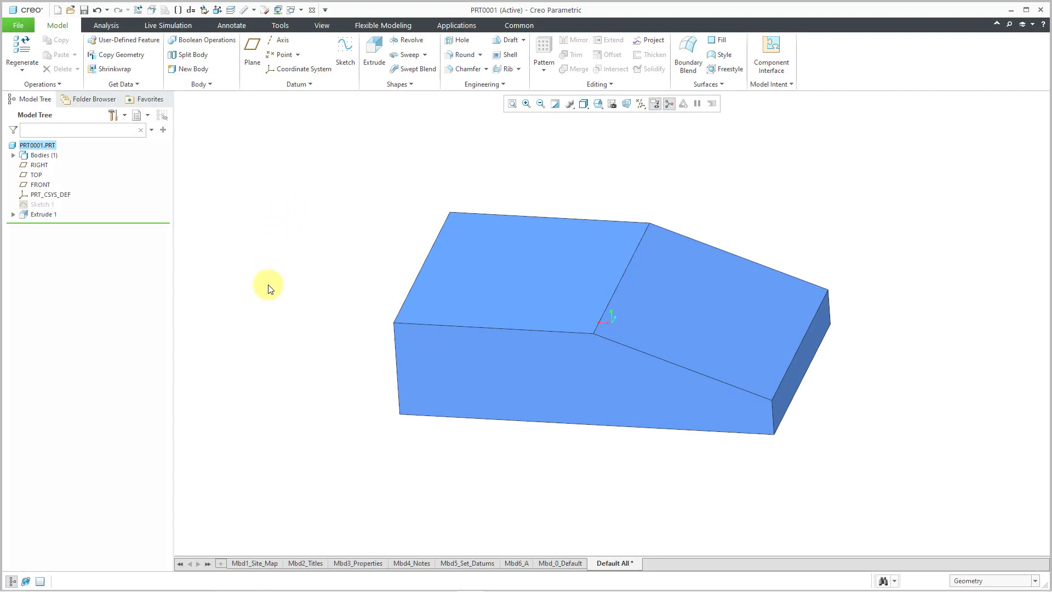
# Sketch on the part's front face and orient the view straight onto the sketch plane
pyautogui.click(514, 363)
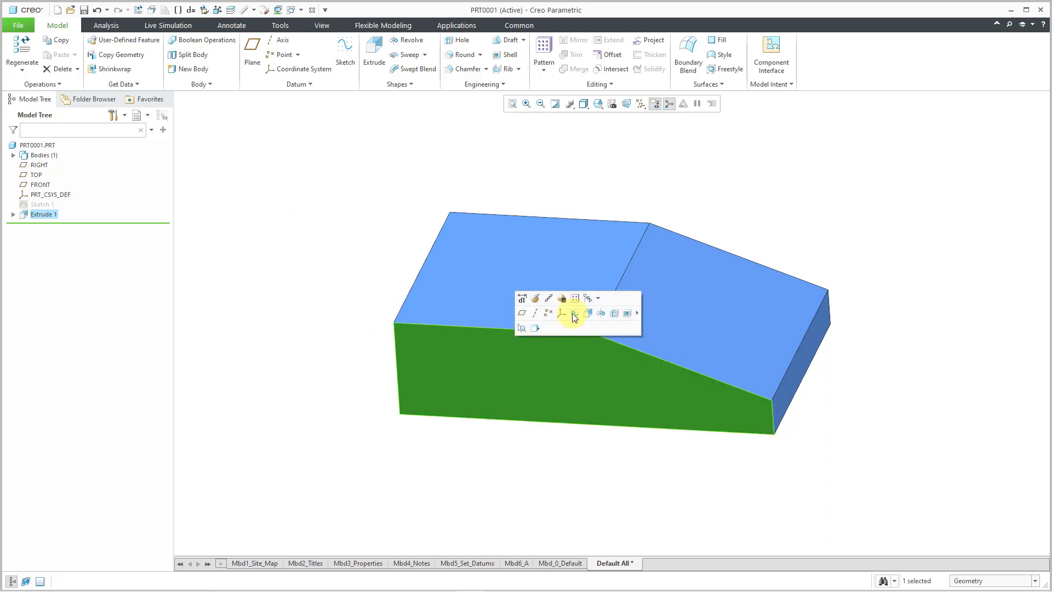
pyautogui.click(574, 314)
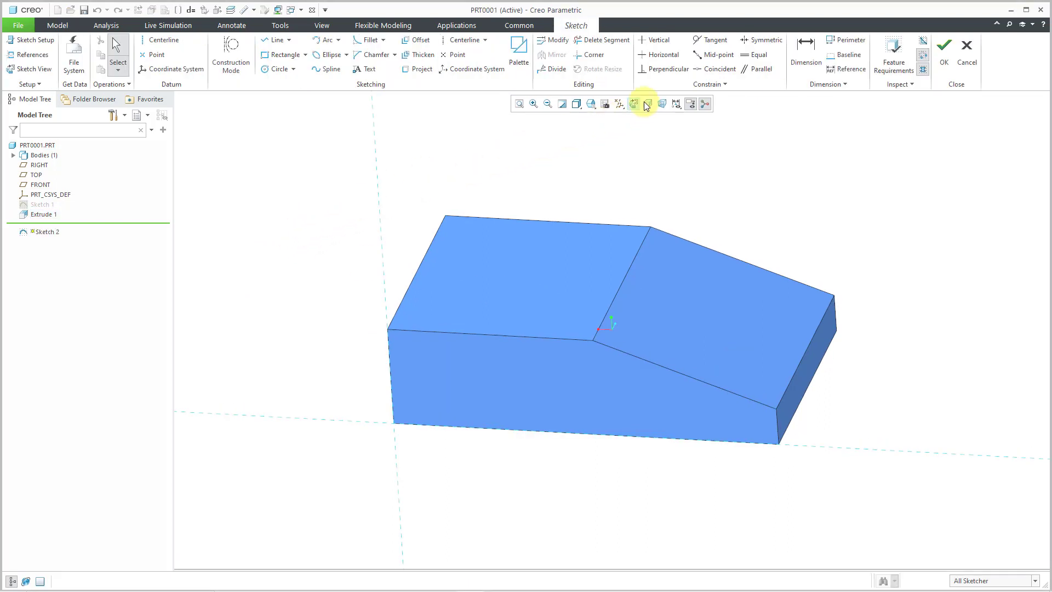
pyautogui.click(634, 103)
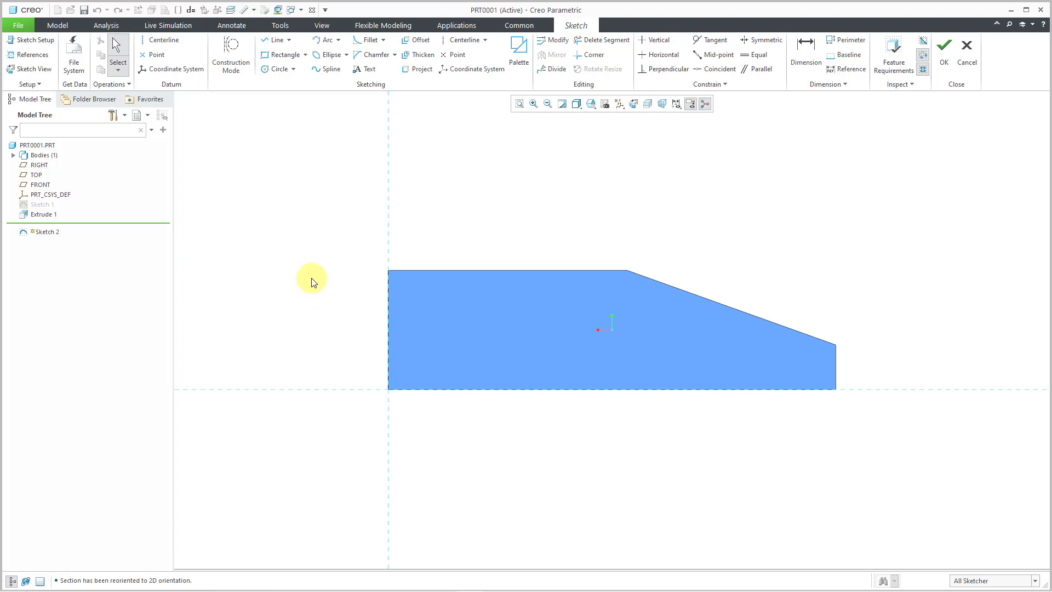
# Replace the RIGHT:F1 sketch reference with the extrusion's right surface Surf:F6(EXTRUDE_1)
pyautogui.click(44, 55)
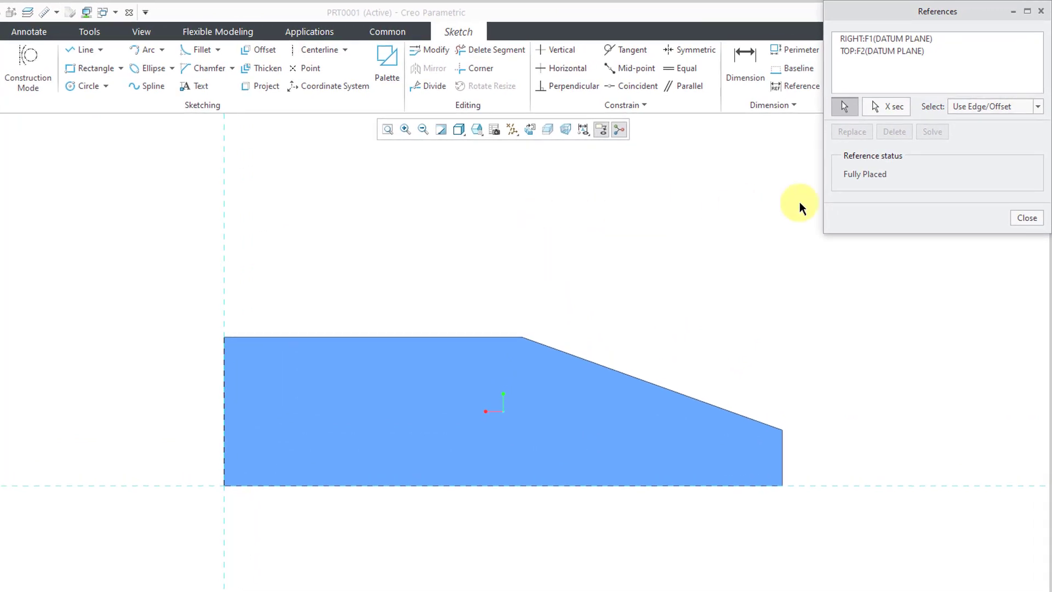
pyautogui.moveTo(898, 11); pyautogui.dragTo(849, 149)
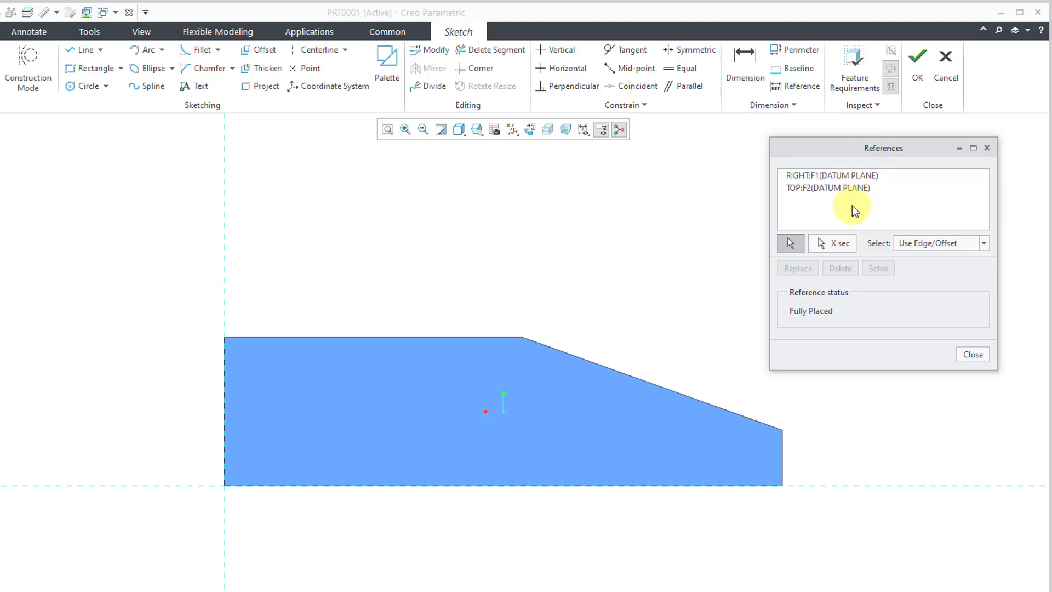
pyautogui.click(838, 176)
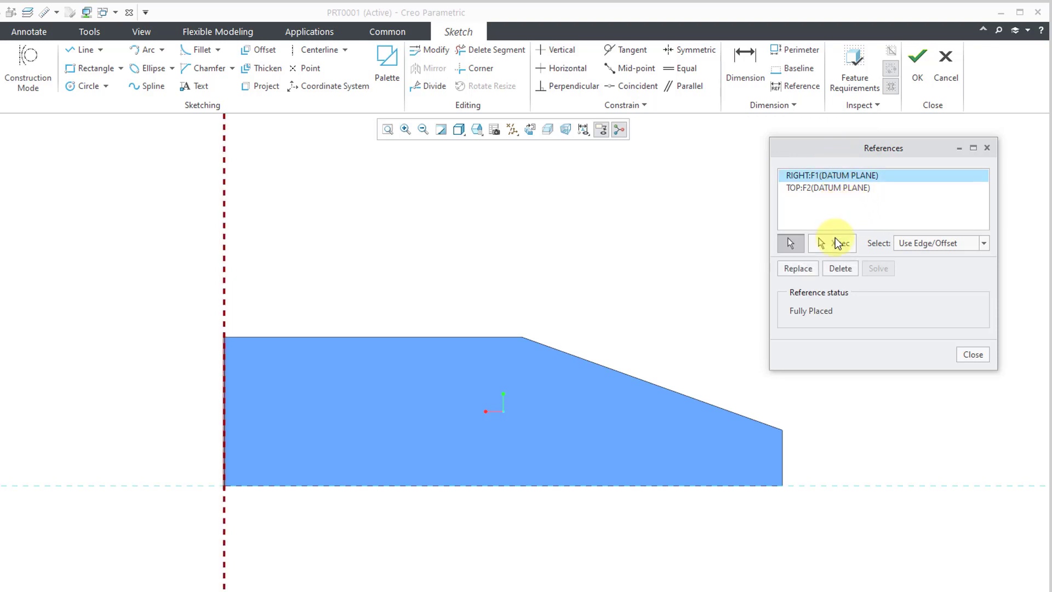
pyautogui.click(837, 270)
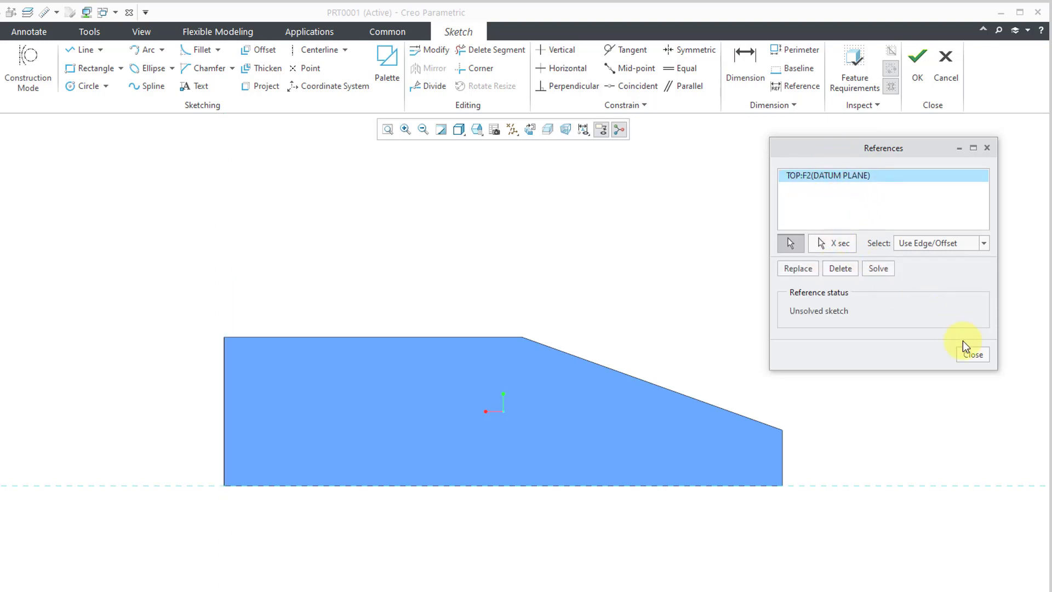
pyautogui.click(784, 459)
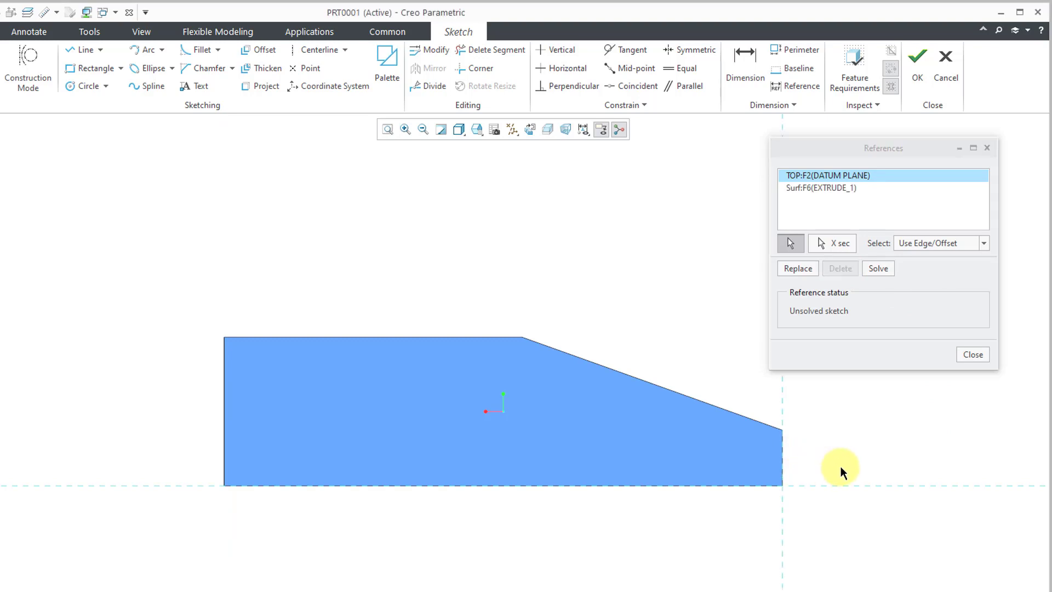
pyautogui.click(977, 354)
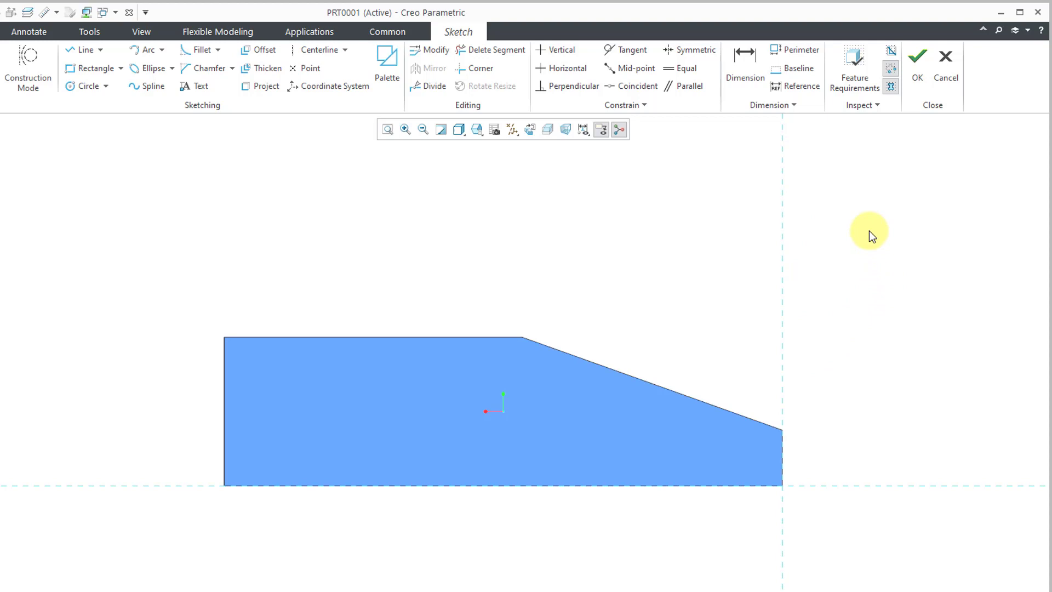
pyautogui.moveTo(550, 273)
pyautogui.mouseDown(button='middle')
pyautogui.moveTo(590, 291)
pyautogui.moveTo(575, 285)
pyautogui.mouseUp(button='middle')
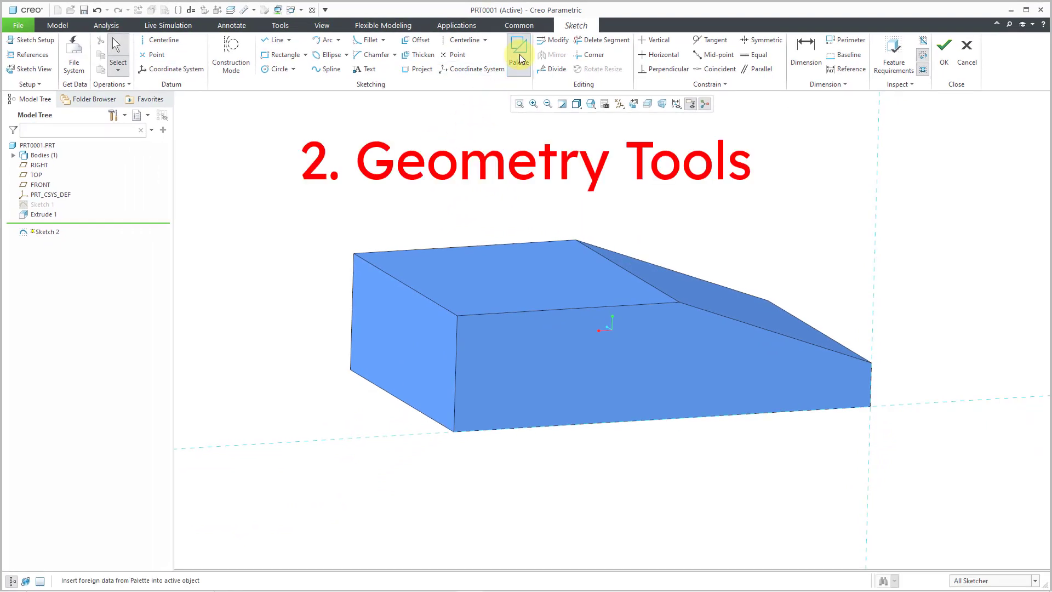
pyautogui.click(519, 59)
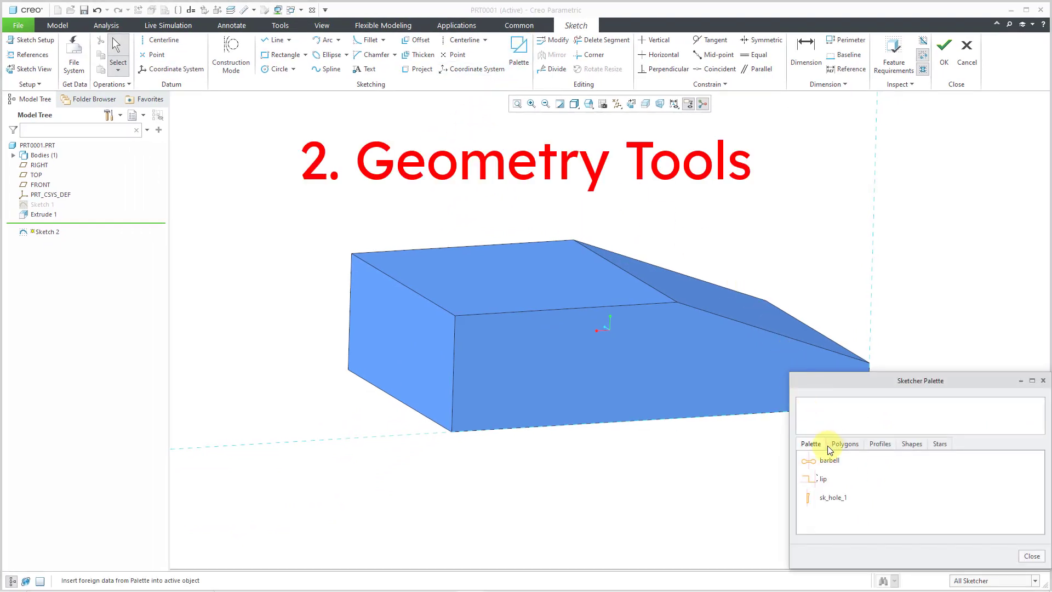
pyautogui.click(819, 429)
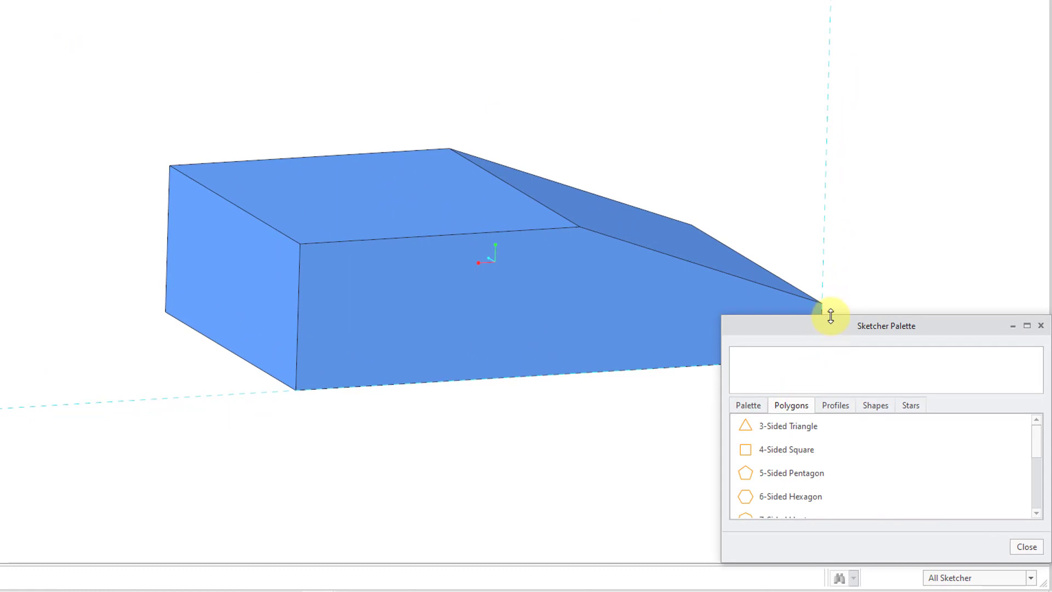
pyautogui.moveTo(829, 314); pyautogui.dragTo(828, 110)
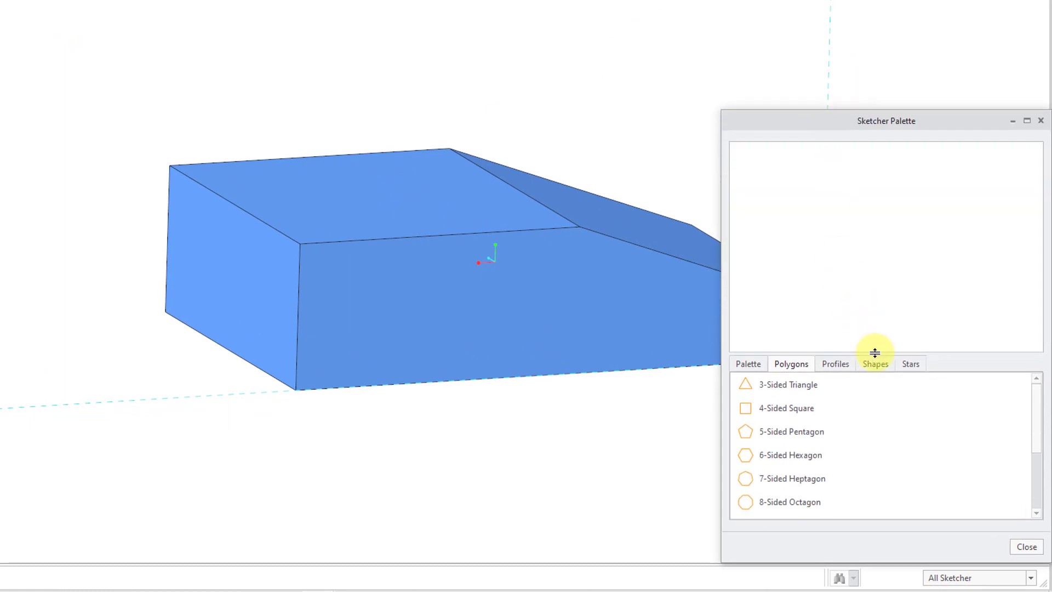
pyautogui.moveTo(874, 353); pyautogui.dragTo(863, 278)
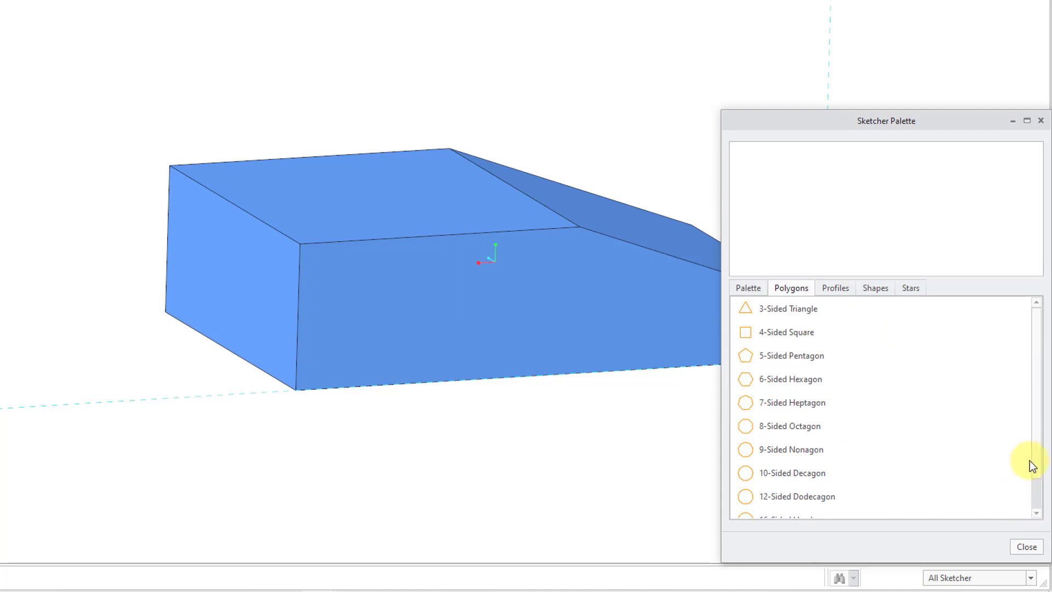
pyautogui.moveTo(1035, 446); pyautogui.dragTo(518, 340)
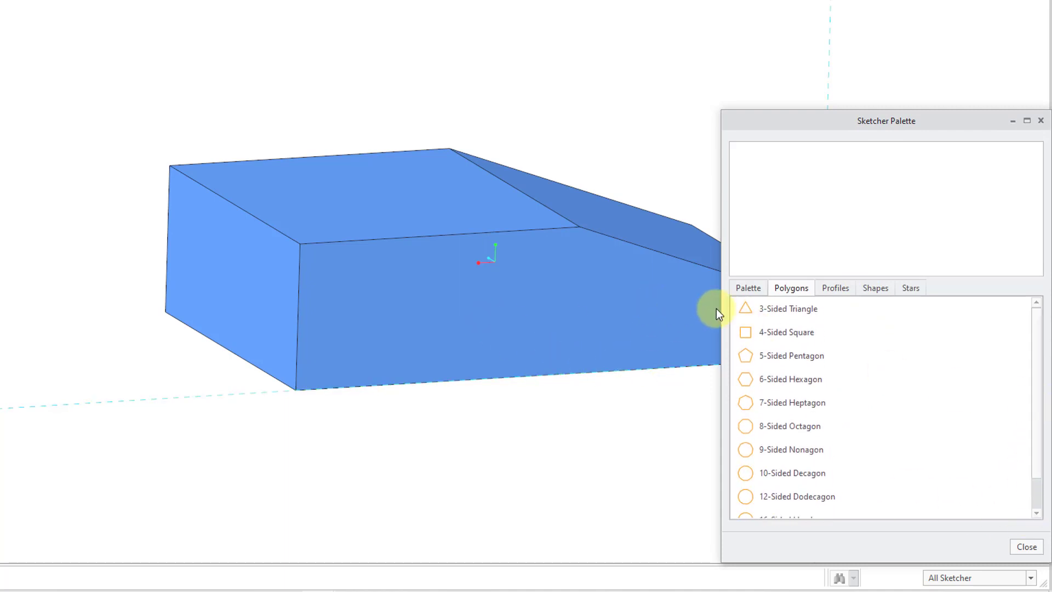
pyautogui.click(834, 290)
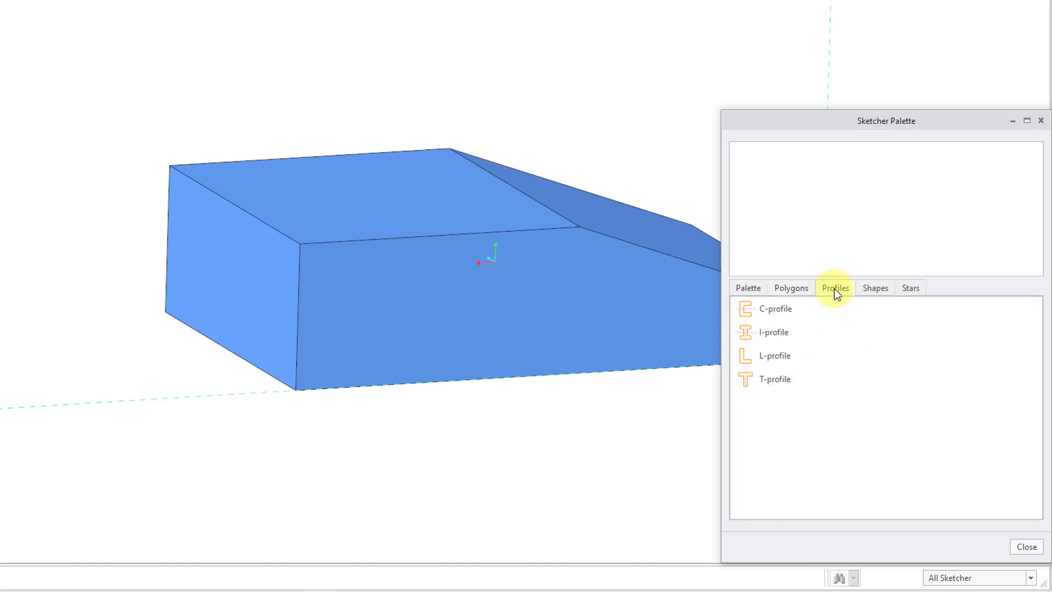
pyautogui.click(873, 290)
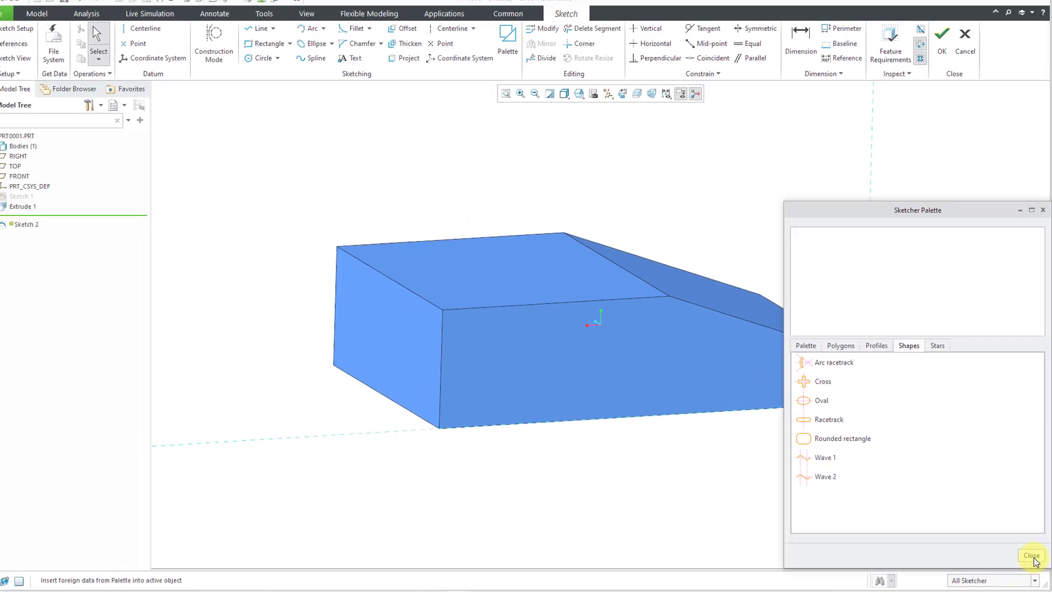
pyautogui.click(1032, 556)
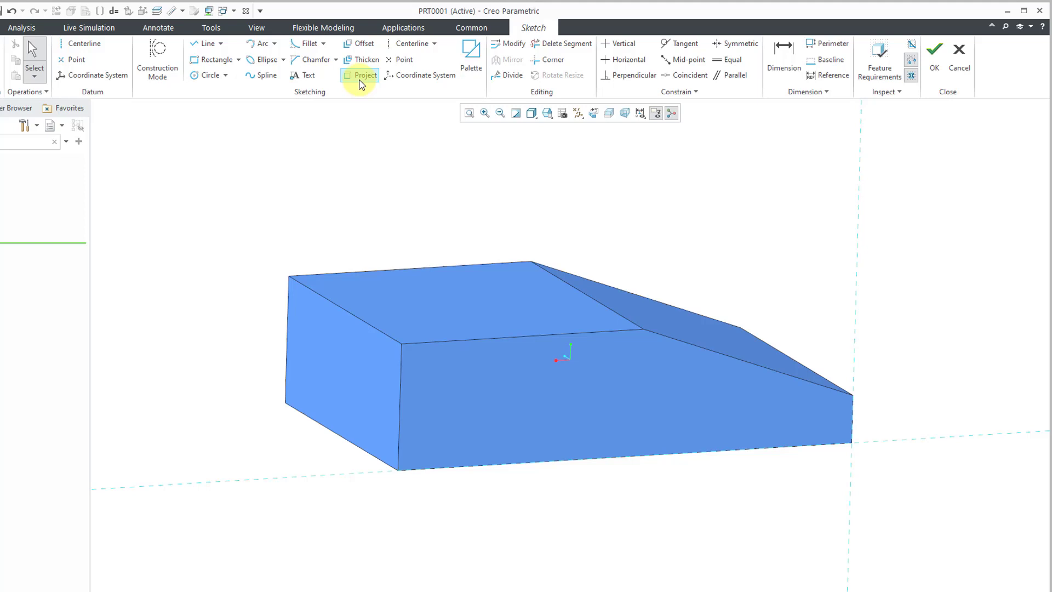
pyautogui.click(416, 70)
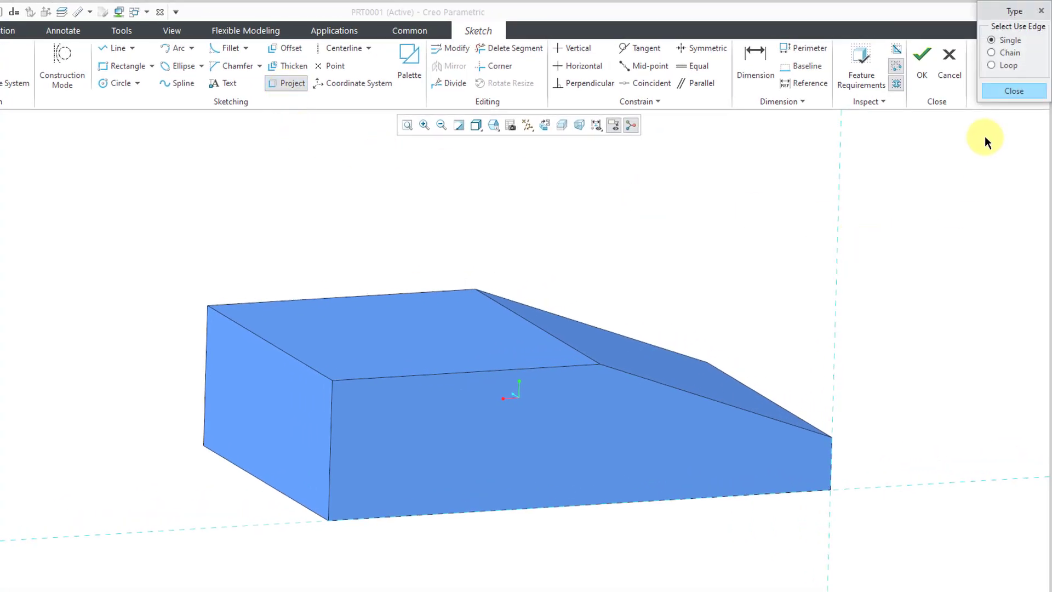
pyautogui.click(564, 431)
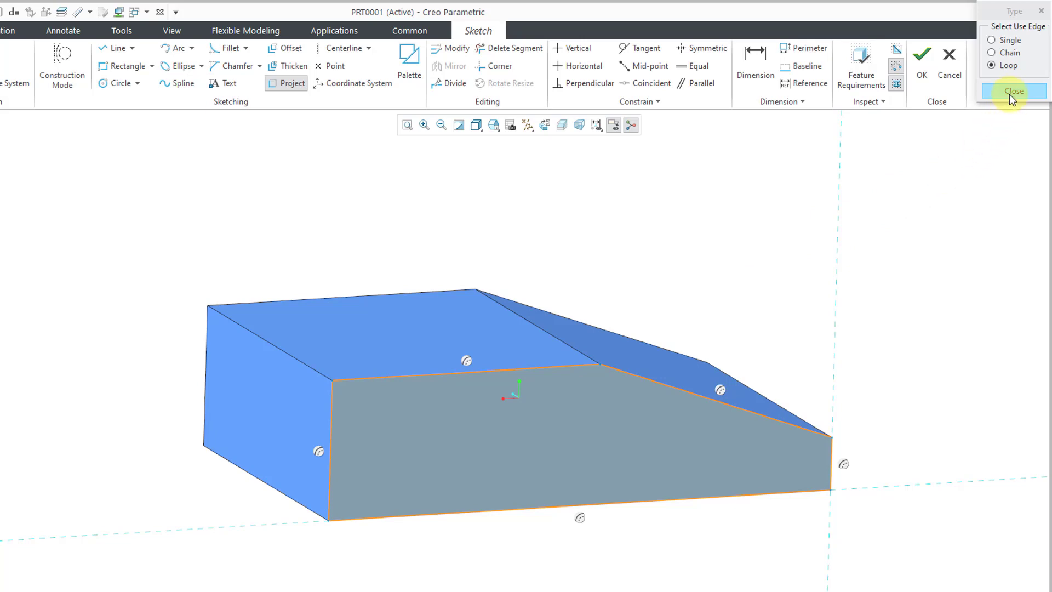
pyautogui.click(1011, 92)
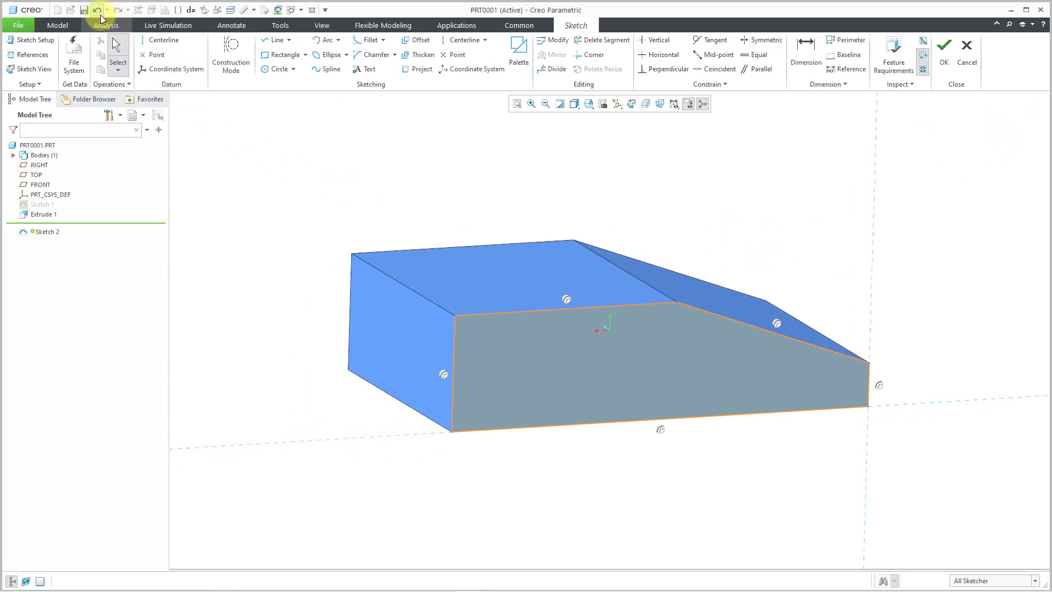
pyautogui.click(99, 15)
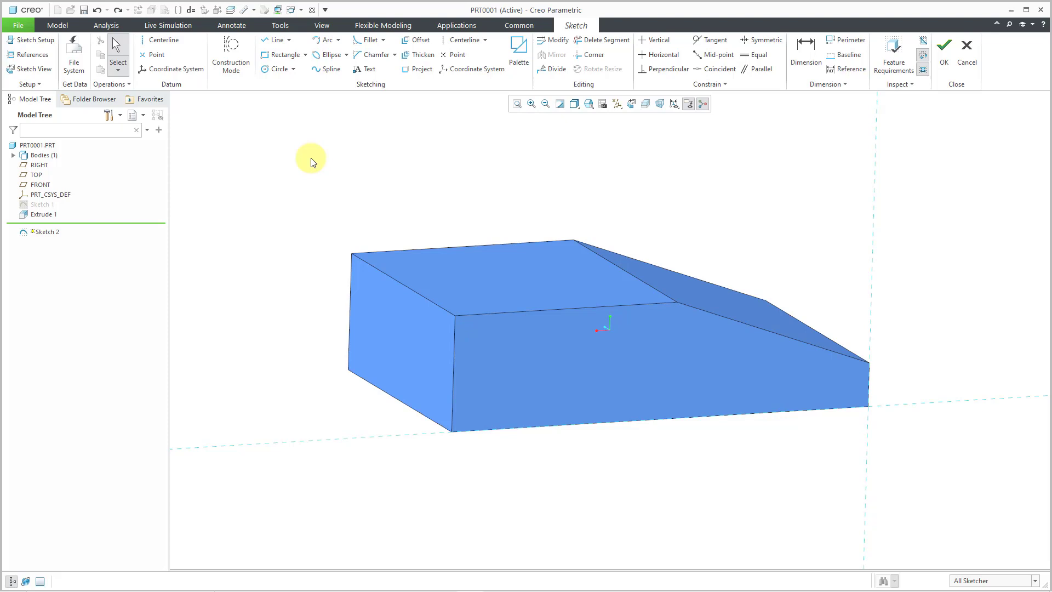
# Sketch a parallelogram on the block face from three corner points, viewed straight on
pyautogui.click(635, 105)
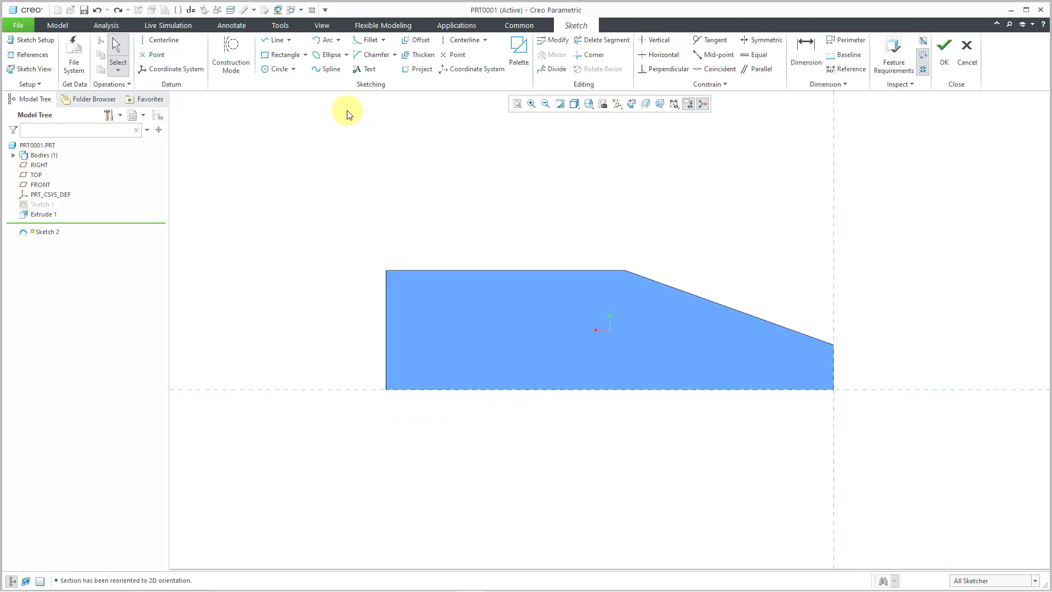
pyautogui.click(305, 54)
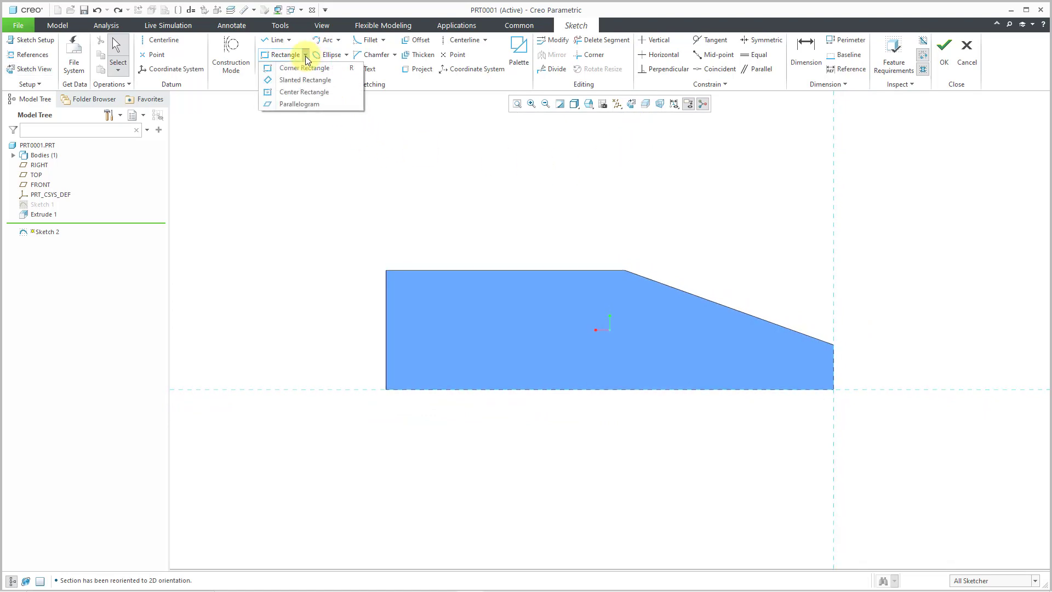
pyautogui.click(309, 104)
pyautogui.click(439, 330)
pyautogui.click(473, 364)
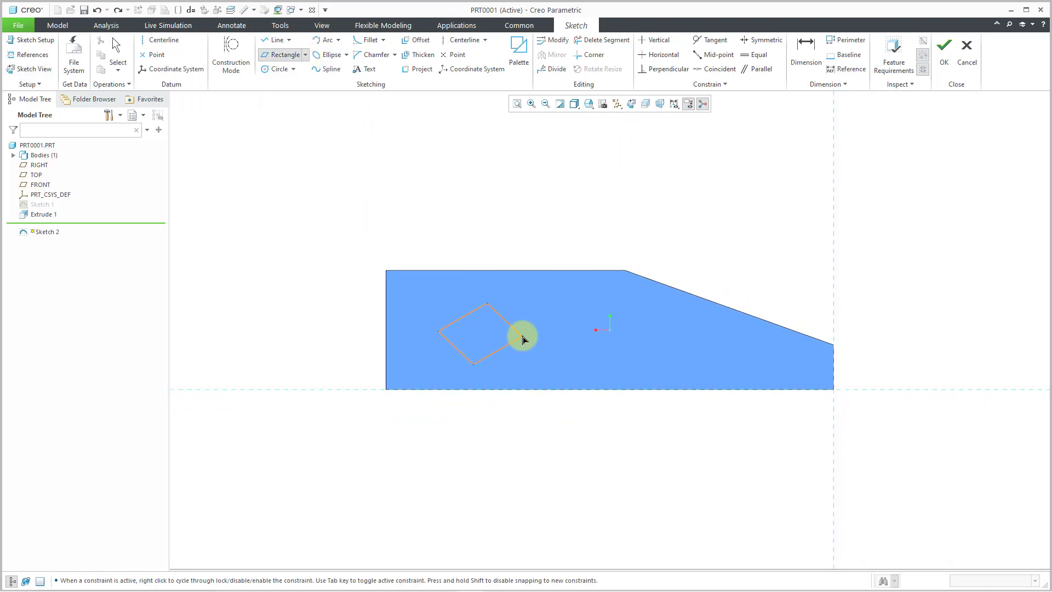
pyautogui.click(556, 337)
pyautogui.middleClick(536, 257)
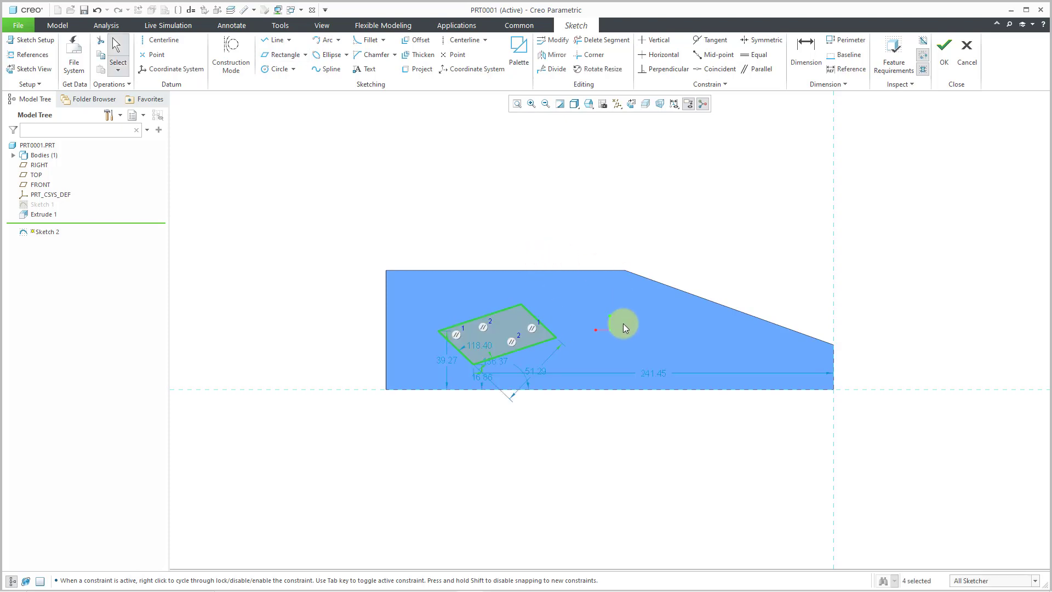
# Set the model display style to No Hidden to show the part as edges only
pyautogui.keyDown('ctrl'); pyautogui.moveTo(502, 385); pyautogui.dragTo(511, 466, button='middle'); pyautogui.keyUp('ctrl')
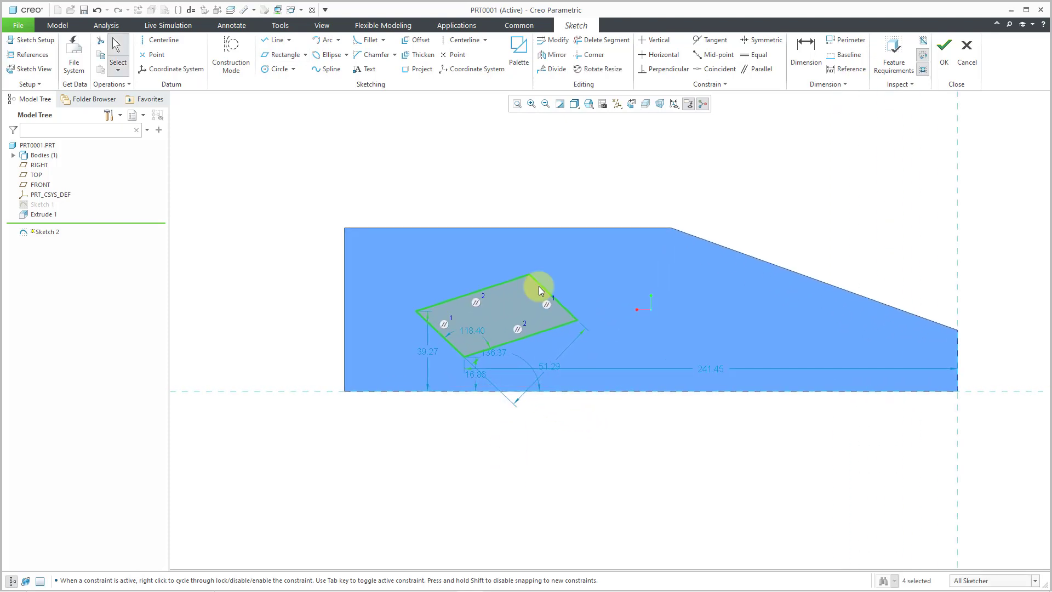
pyautogui.click(575, 110)
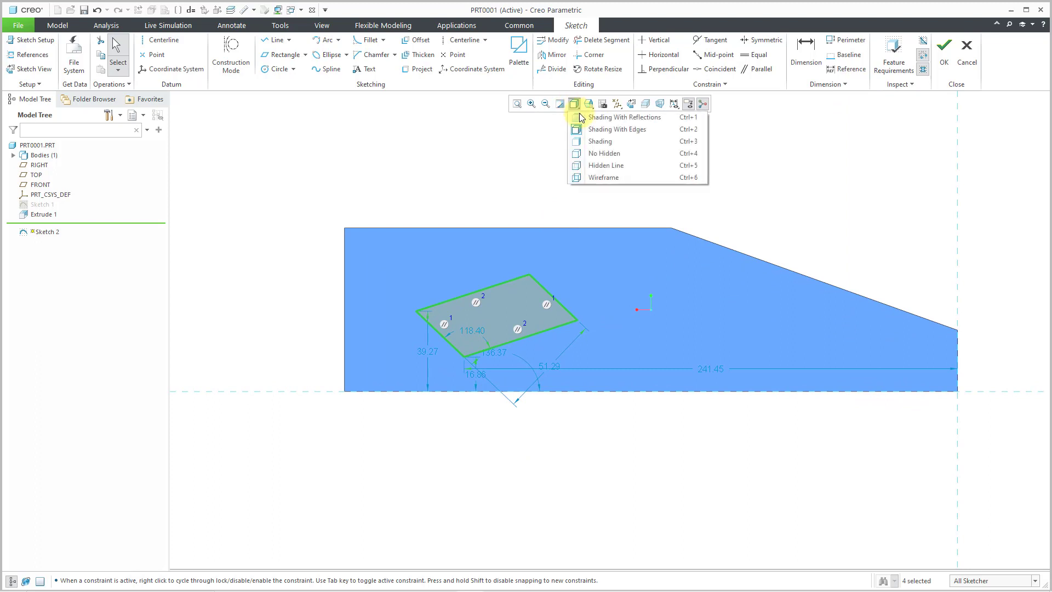
pyautogui.click(580, 153)
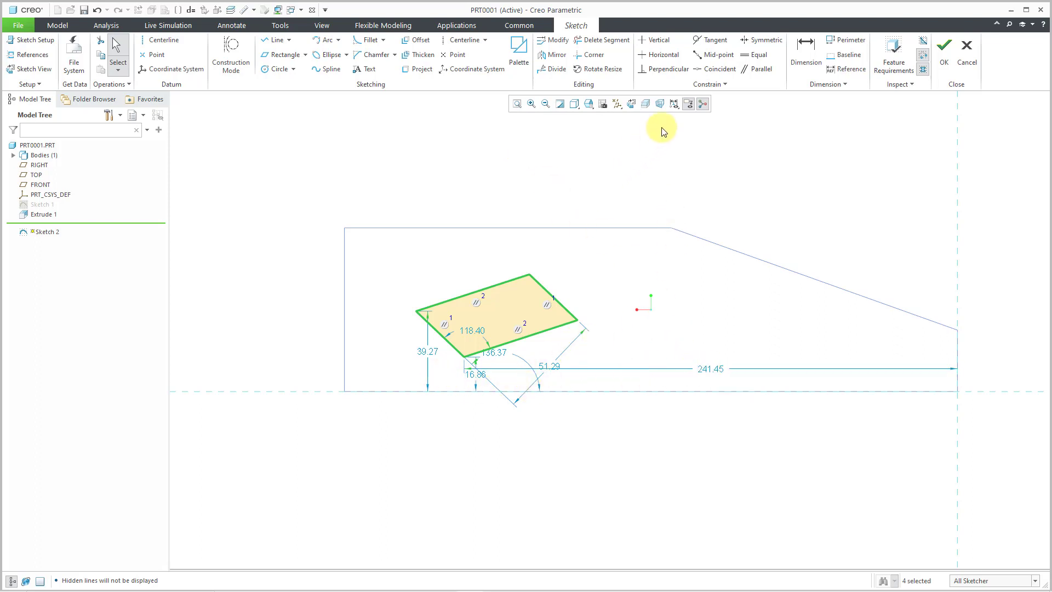
# Hide the sketch dimensions and constrain the parallelogram's top and bottom edges horizontal
pyautogui.click(674, 104)
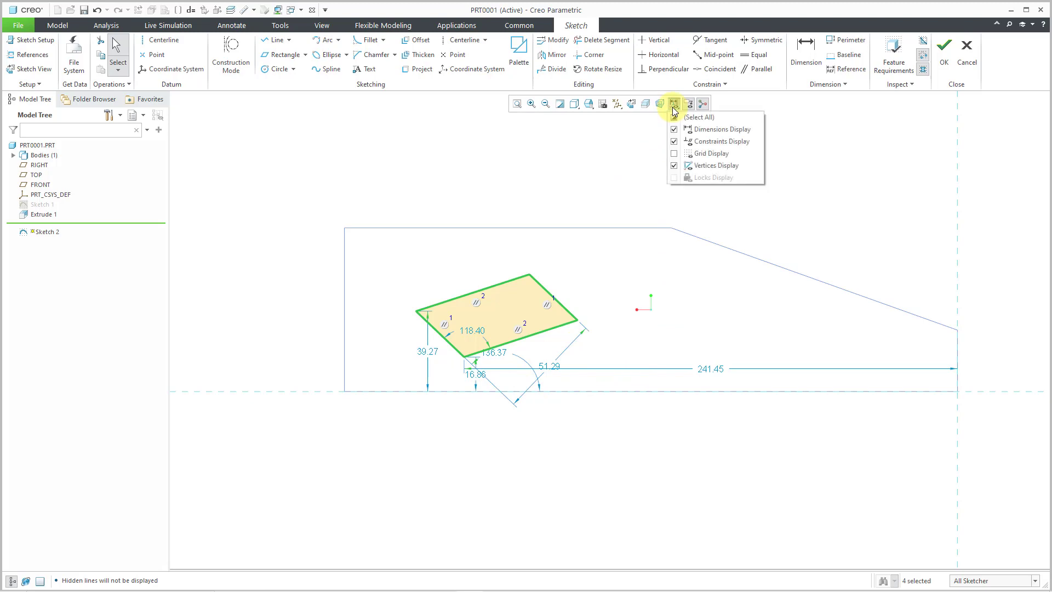
pyautogui.click(703, 129)
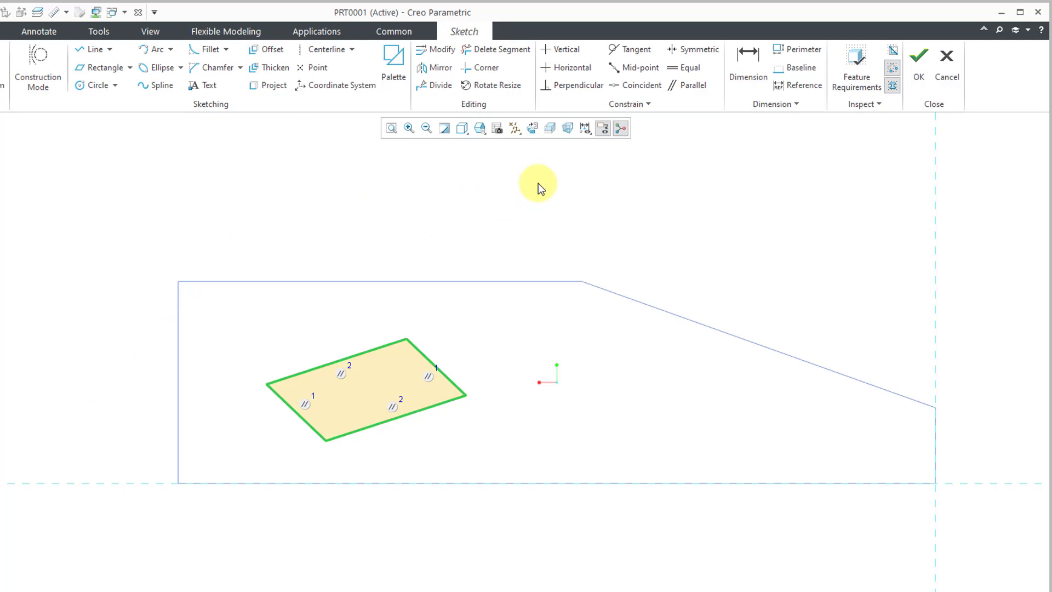
pyautogui.click(577, 75)
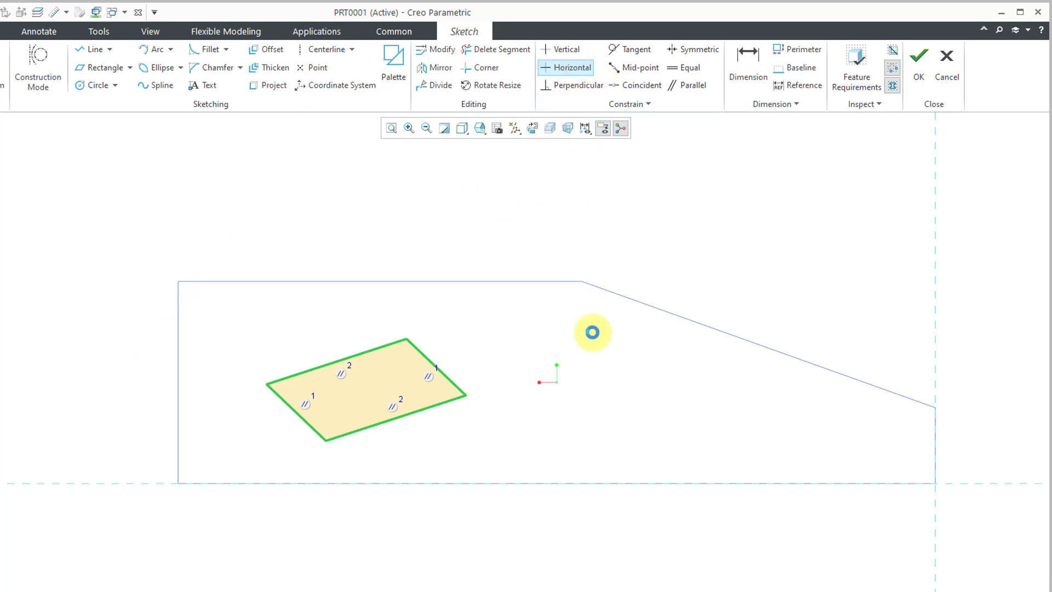
pyautogui.click(409, 415)
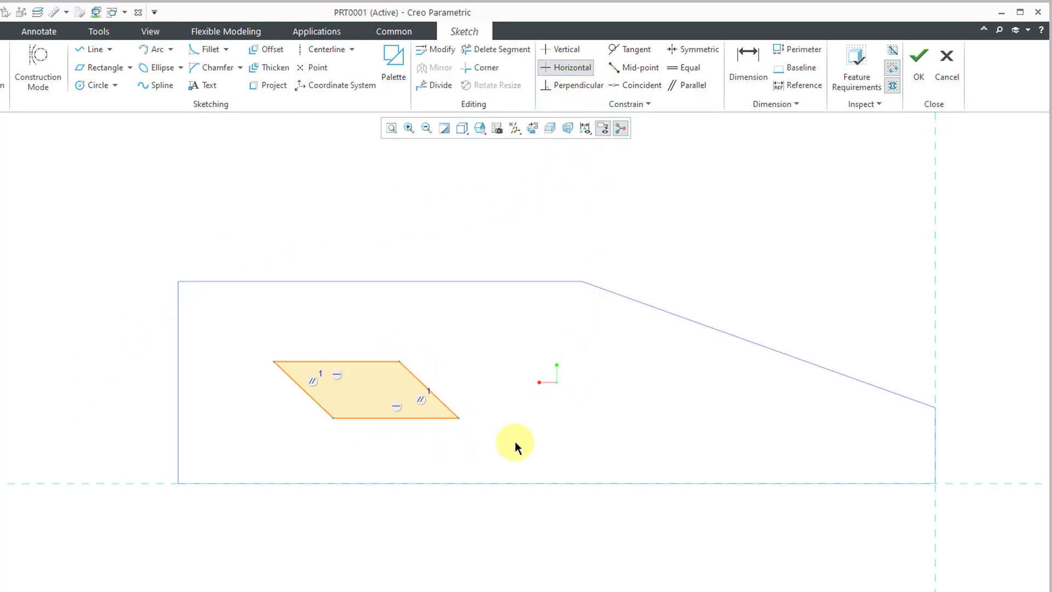
pyautogui.middleClick(574, 239)
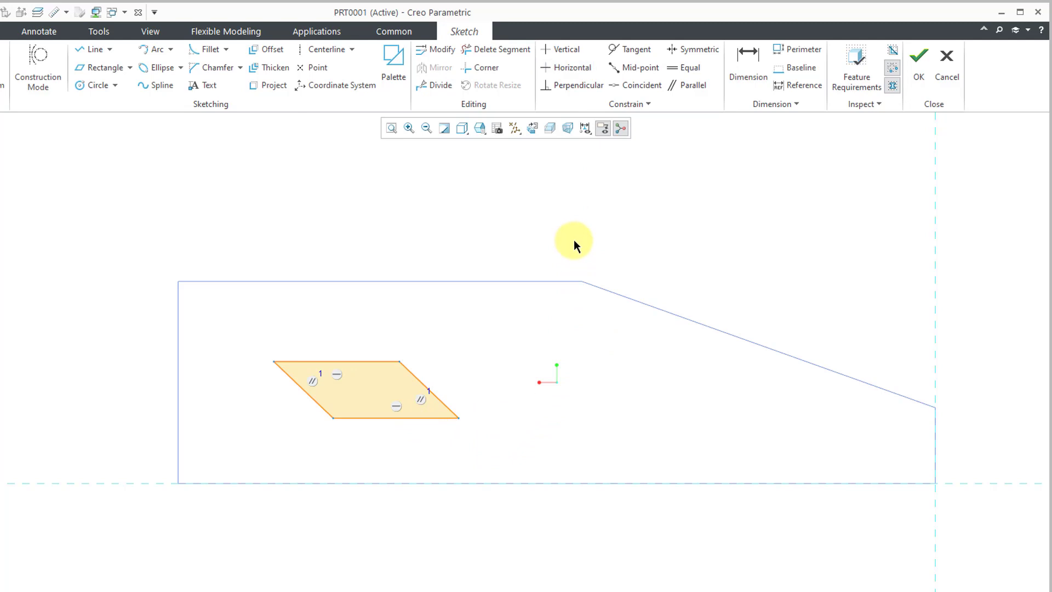
# Constrain the slanted left edge vertical, turning the parallelogram into a rectangle
pyautogui.click(307, 396)
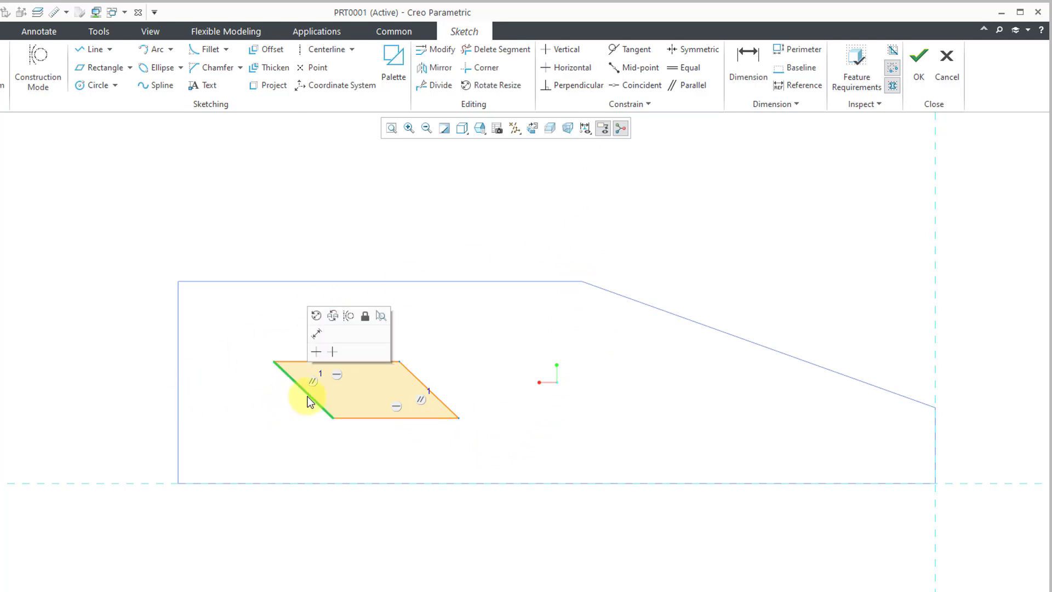
pyautogui.click(335, 352)
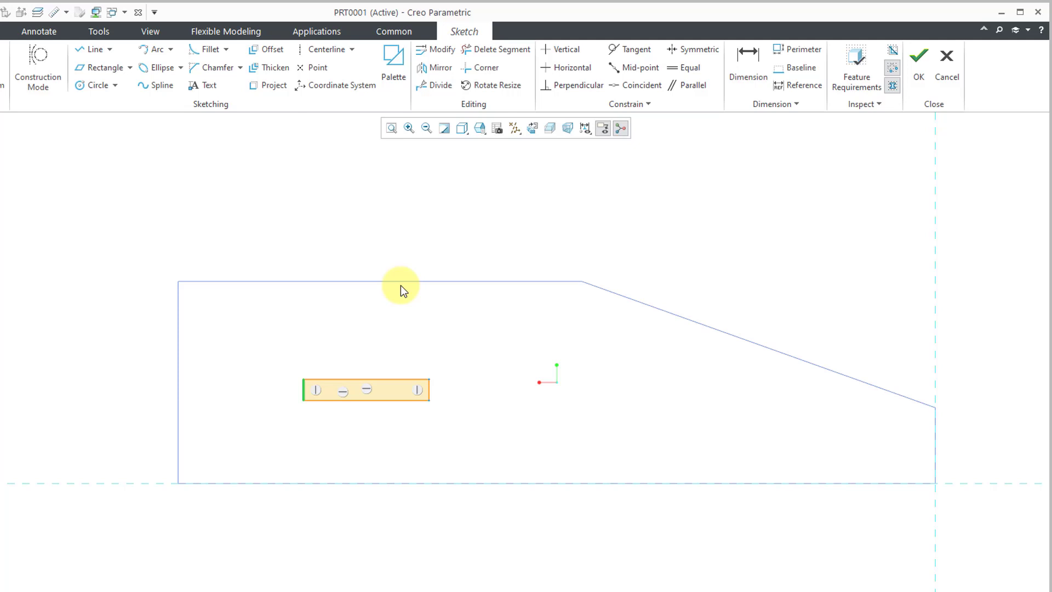
pyautogui.click(392, 198)
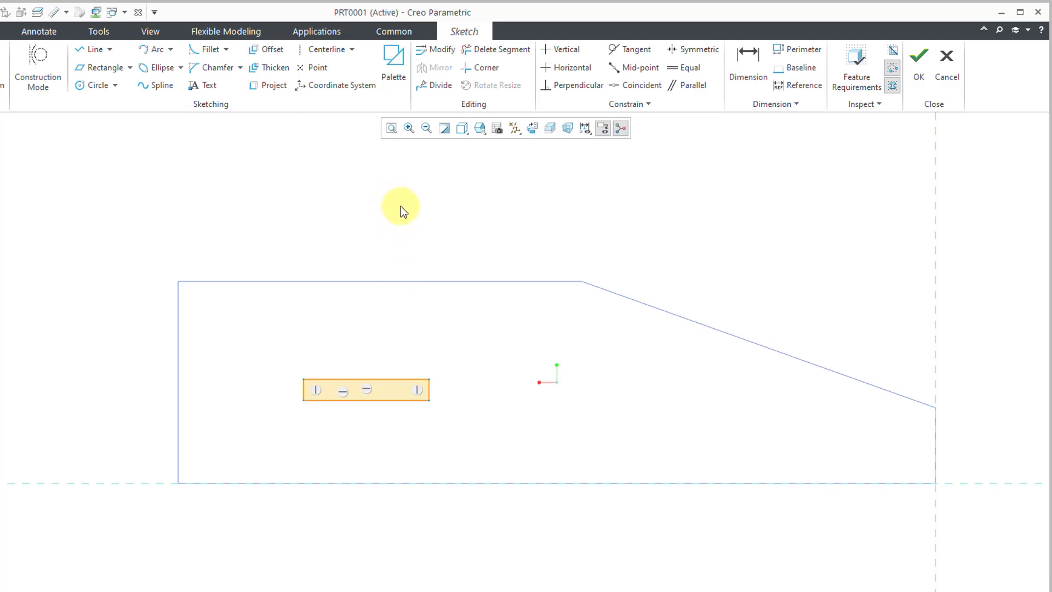
pyautogui.click(585, 132)
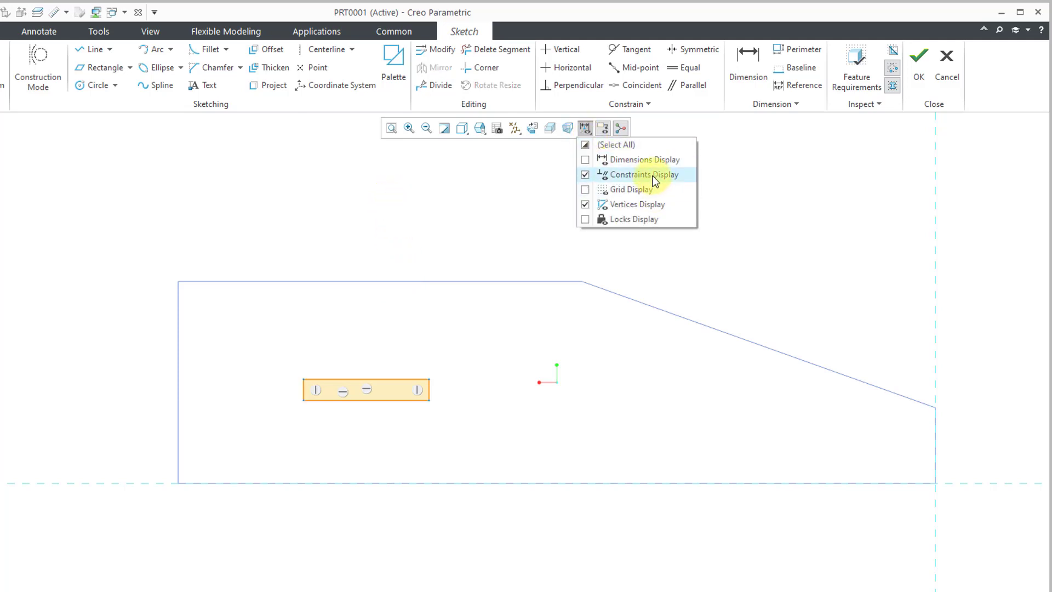
# Turn dimension display back on to reveal the 49.71 × 8.36 rectangle and its offsets
pyautogui.click(652, 161)
pyautogui.click(484, 203)
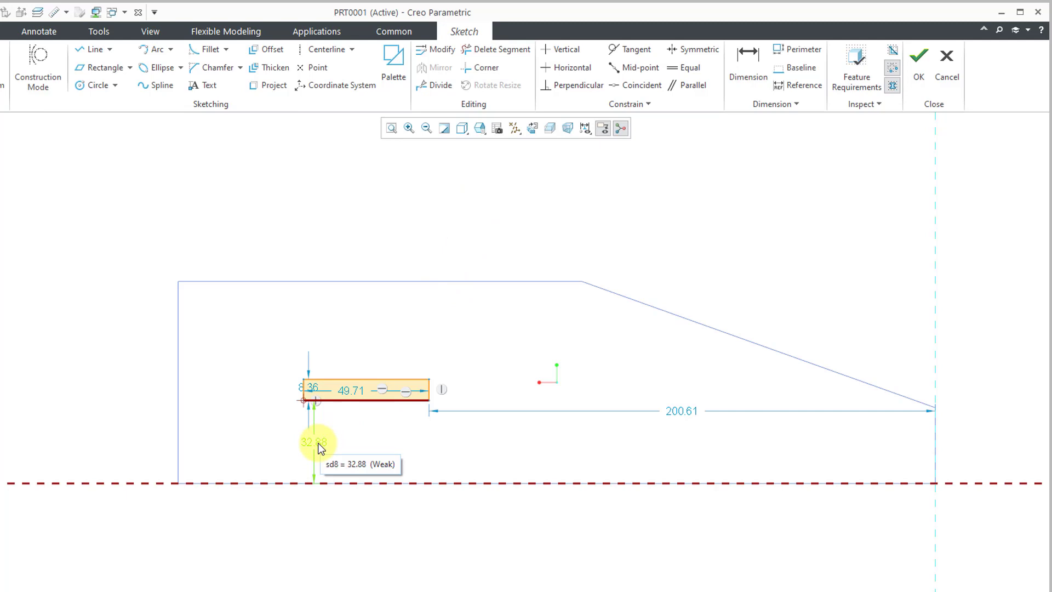
# Move the 32.88, 49.71 and 8.36 dimensions clear of the rectangle and edit the 32.88 value
pyautogui.moveTo(322, 443); pyautogui.dragTo(237, 444)
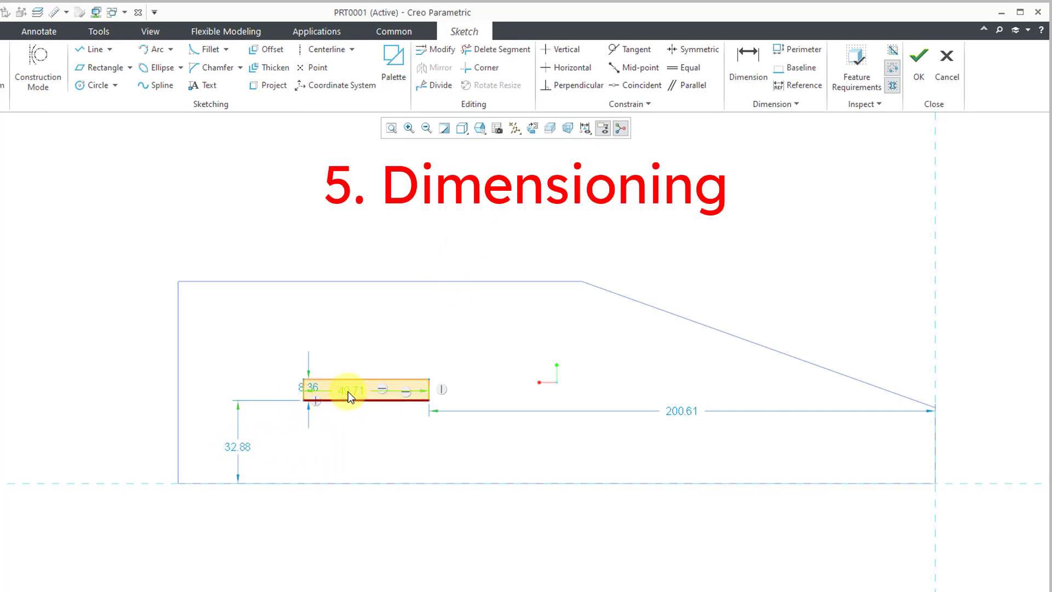
pyautogui.moveTo(347, 389); pyautogui.dragTo(355, 318)
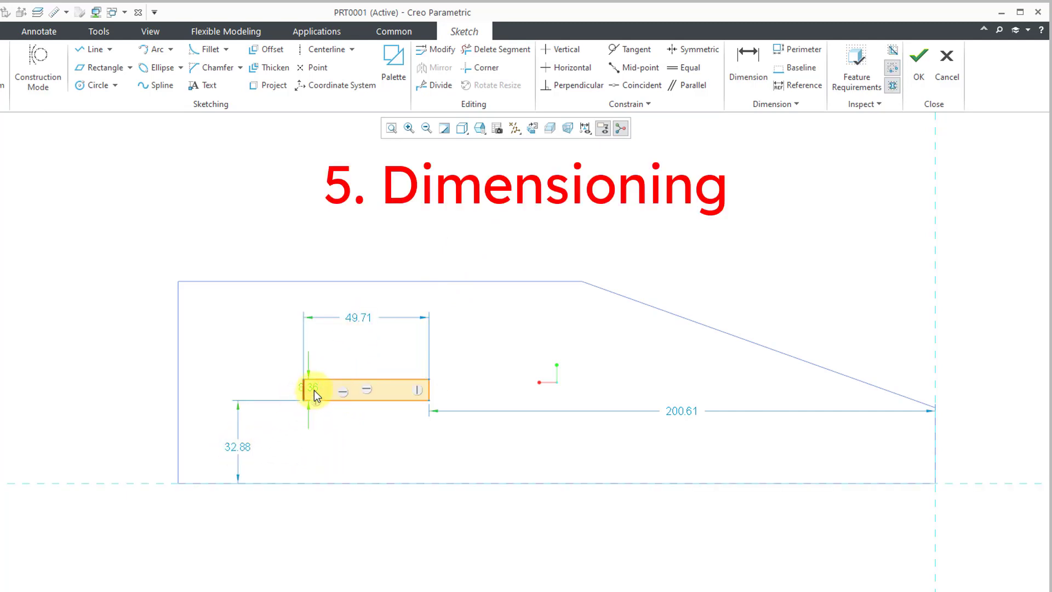
pyautogui.moveTo(313, 390); pyautogui.dragTo(225, 344)
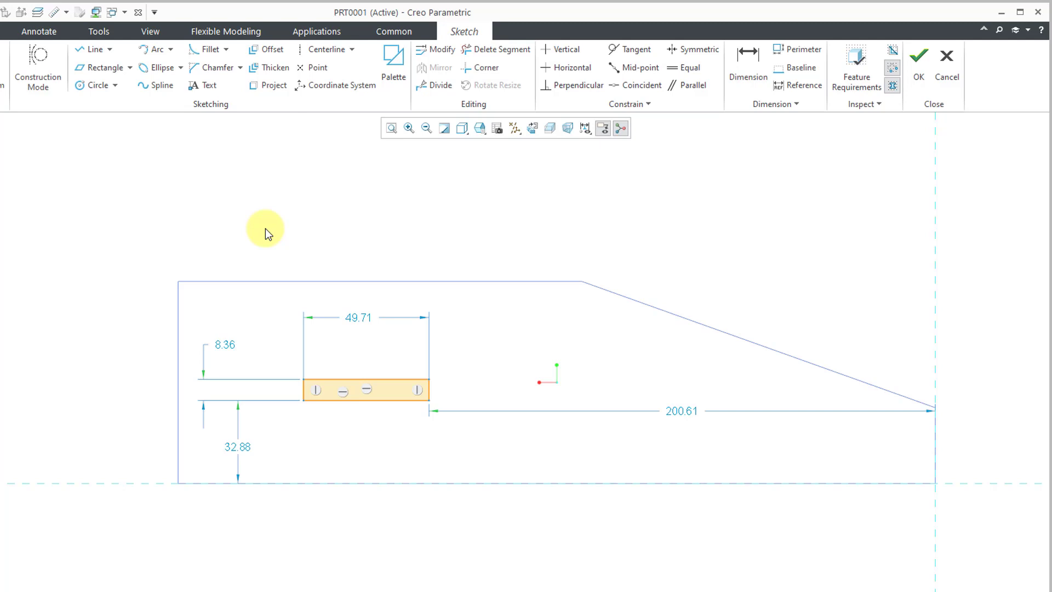
pyautogui.doubleClick(238, 447)
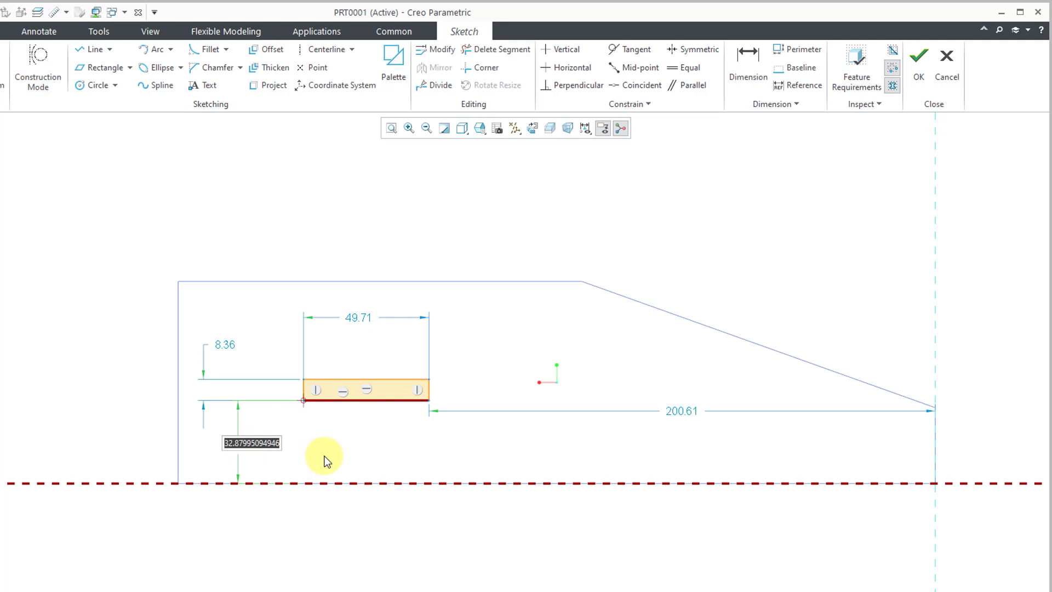
# Set the vertical offset to 25 and lock the 8.36 height as a 12 dimension
pyautogui.write('25')
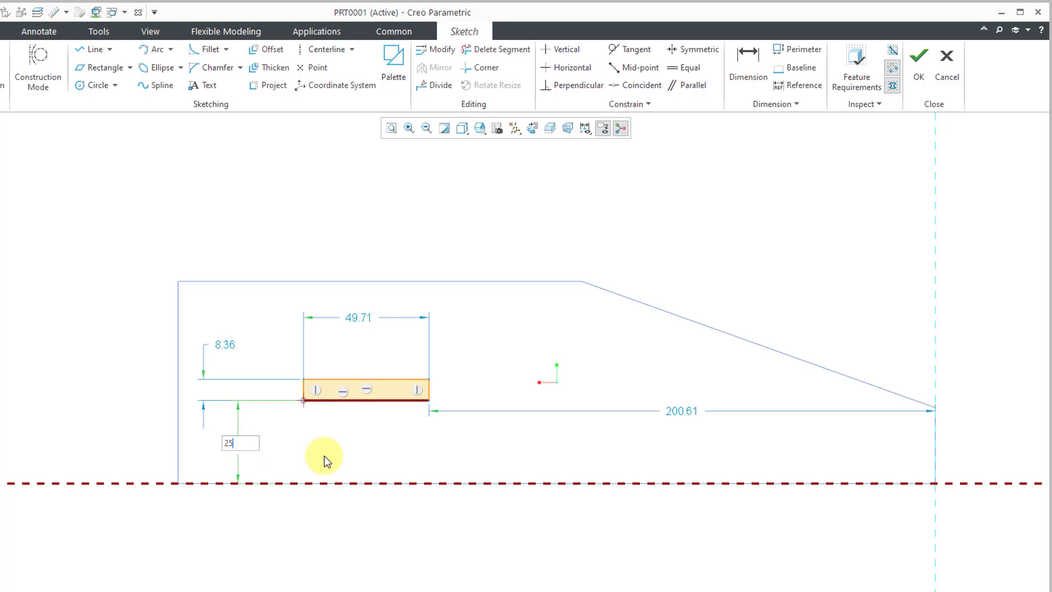
pyautogui.press('Return')
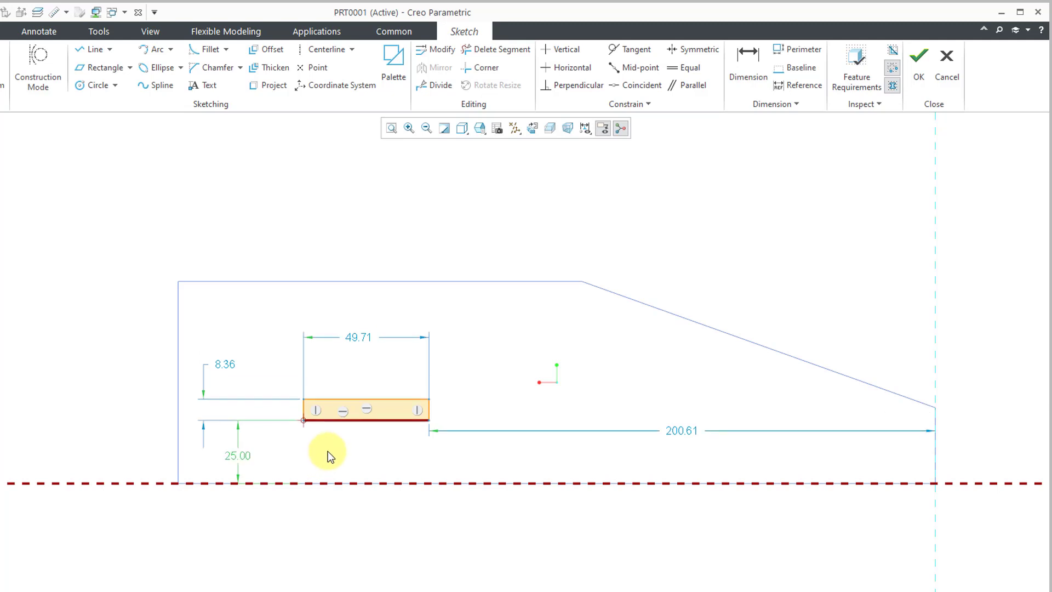
pyautogui.click(734, 70)
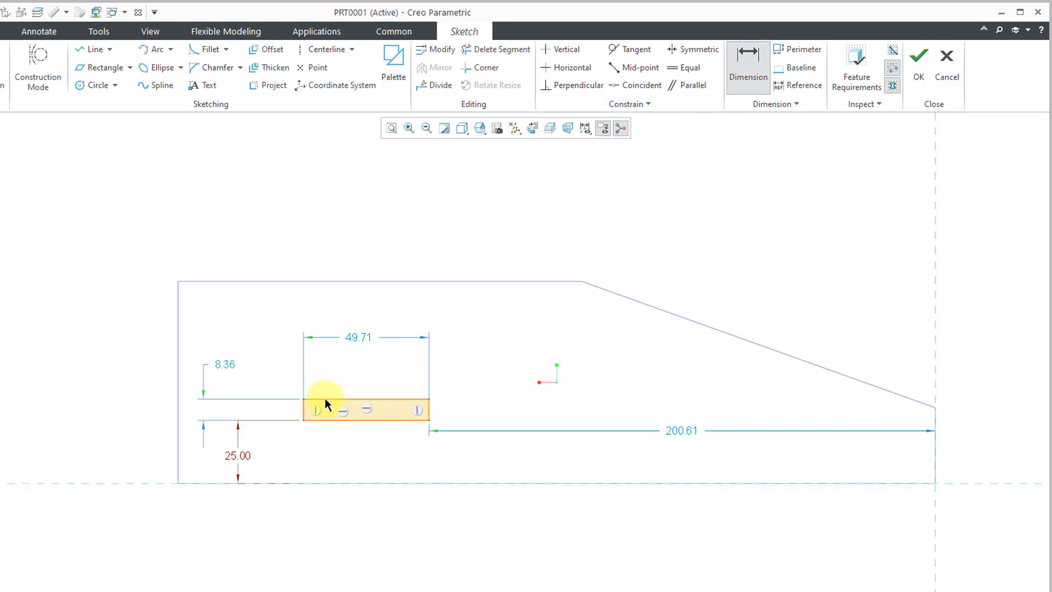
pyautogui.middleClick(240, 345)
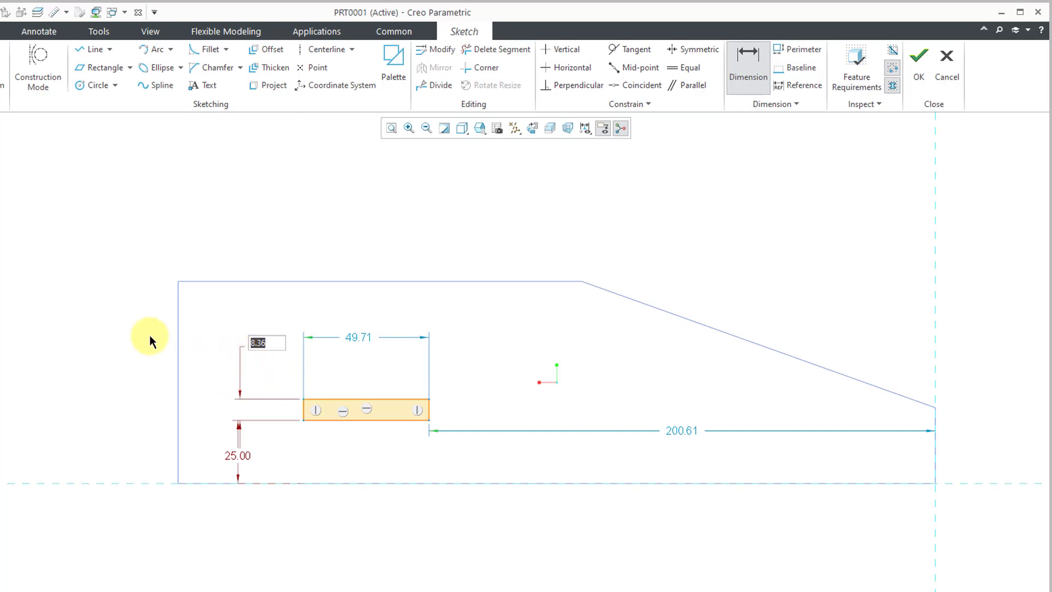
pyautogui.write('12')
pyautogui.press('Return')
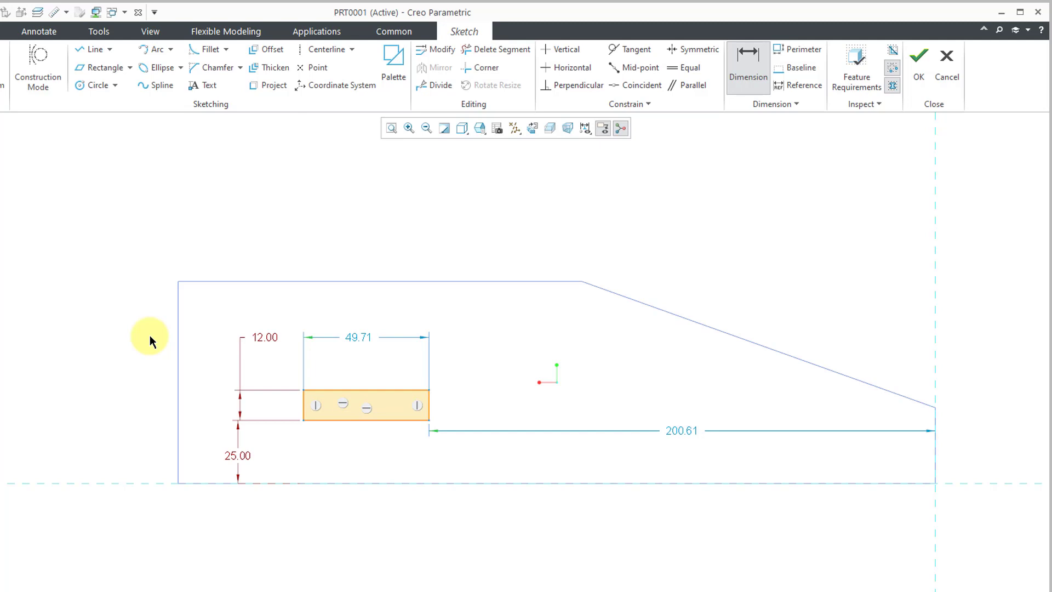
# Change the rectangle's height dimension from 12 to 20
pyautogui.middleClick(133, 338)
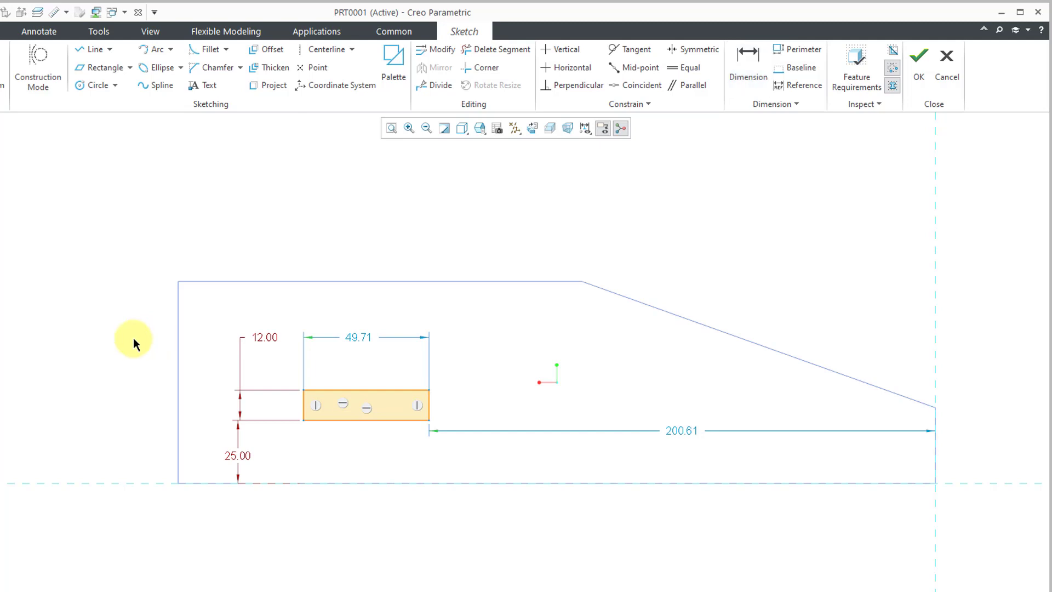
pyautogui.doubleClick(275, 338)
pyautogui.write('20')
pyautogui.press('Return')
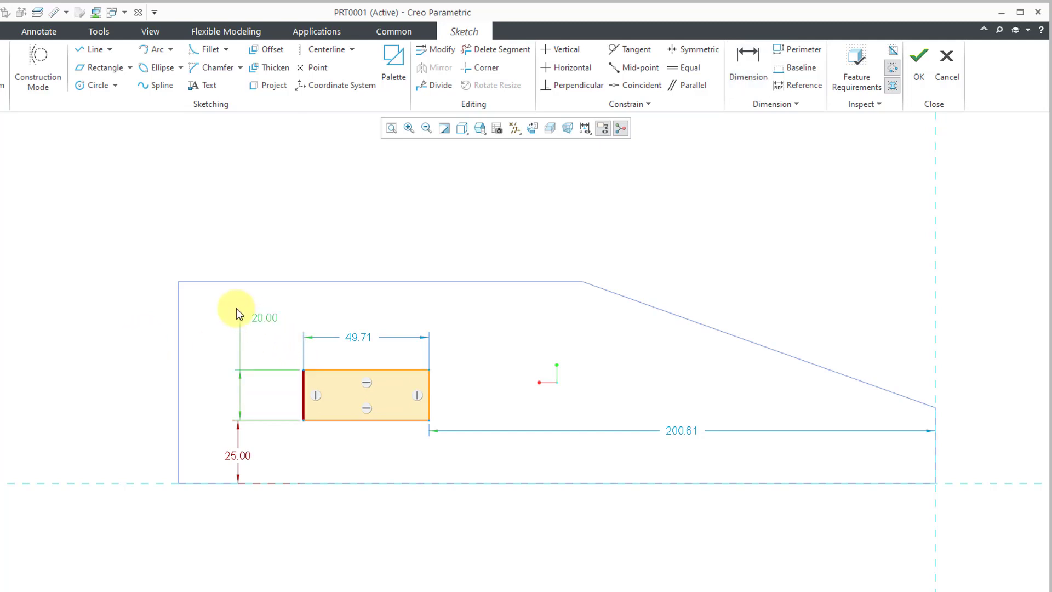
# Add a 50 mm dimension from the part's left edge to the rectangle's left side
pyautogui.click(430, 241)
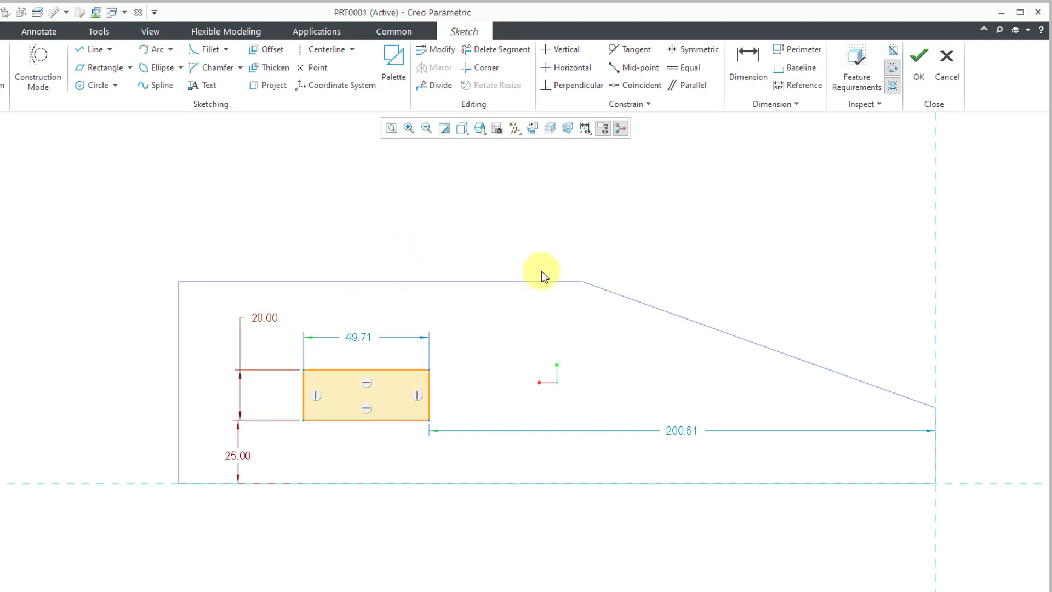
pyautogui.click(744, 66)
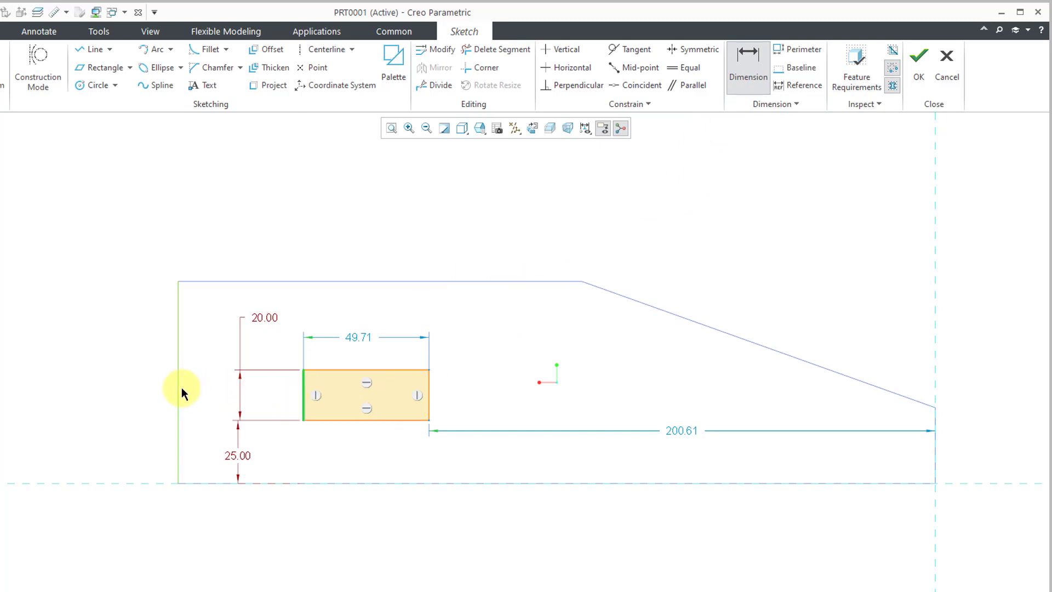
pyautogui.middleClick(107, 320)
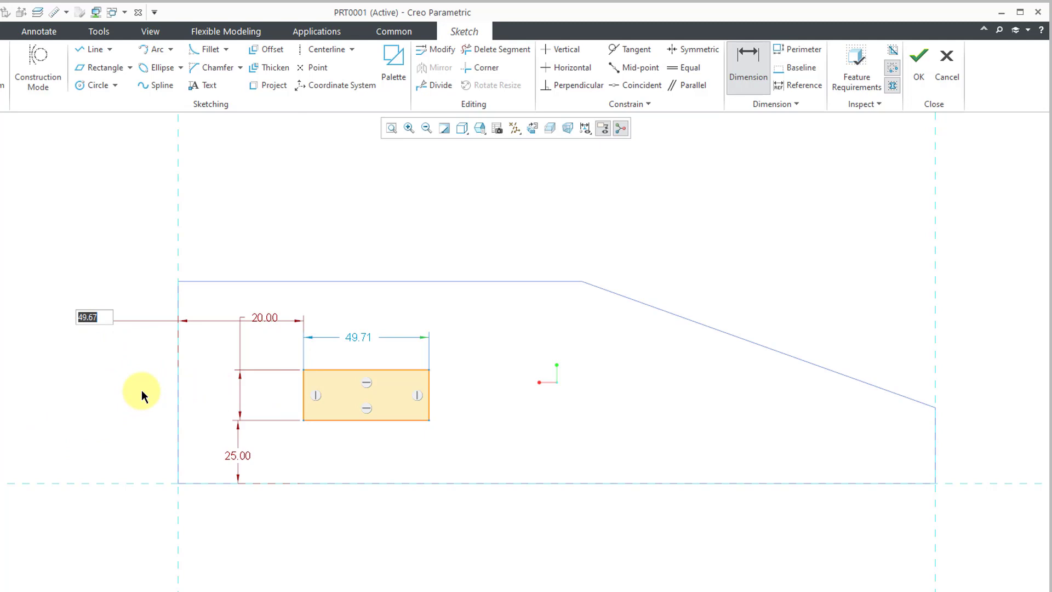
pyautogui.write('50')
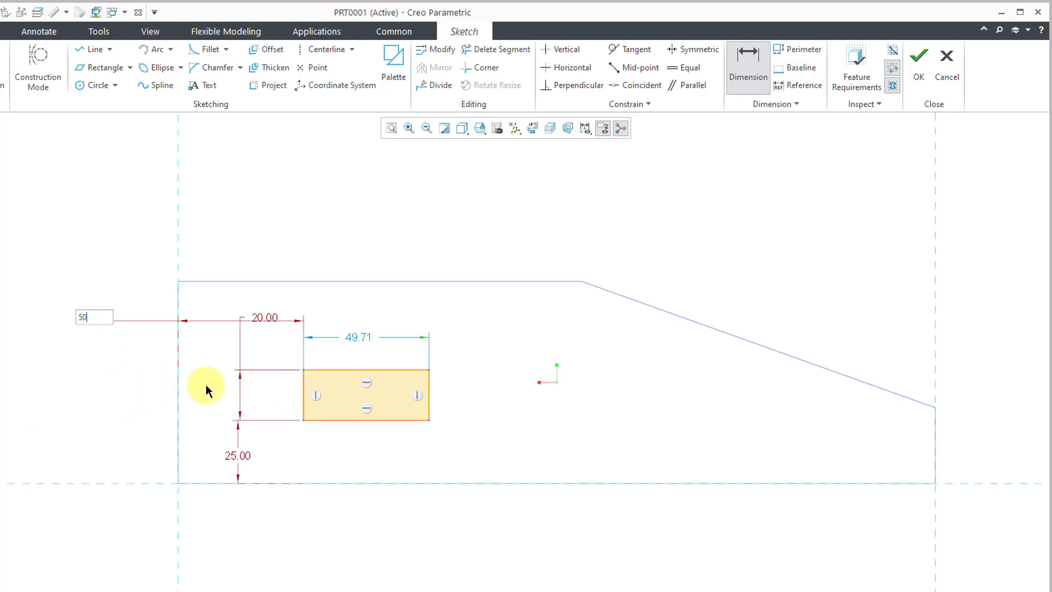
pyautogui.press('Return')
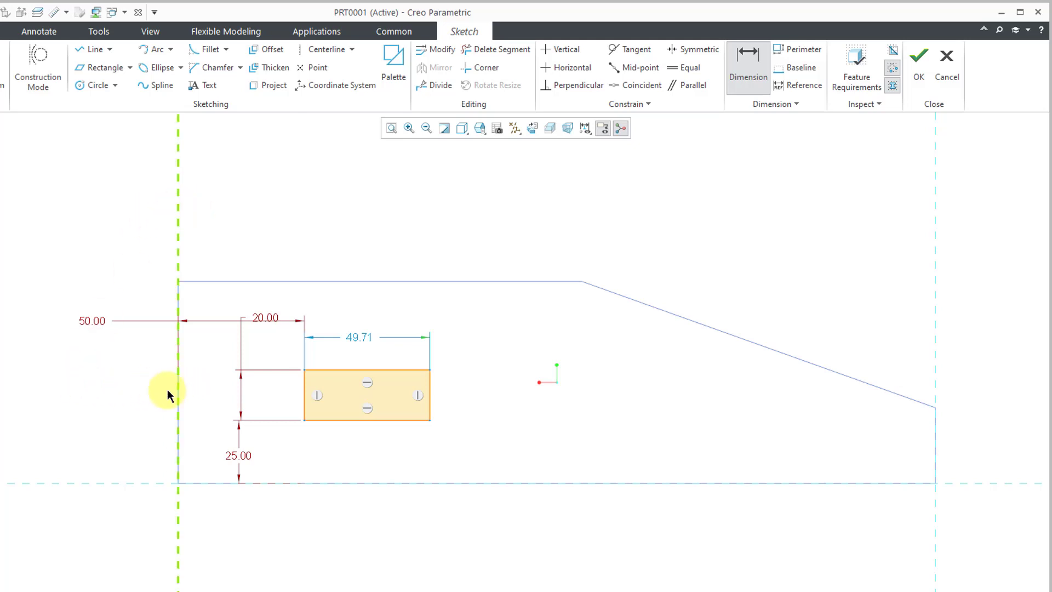
pyautogui.middleClick(295, 216)
pyautogui.click(271, 317)
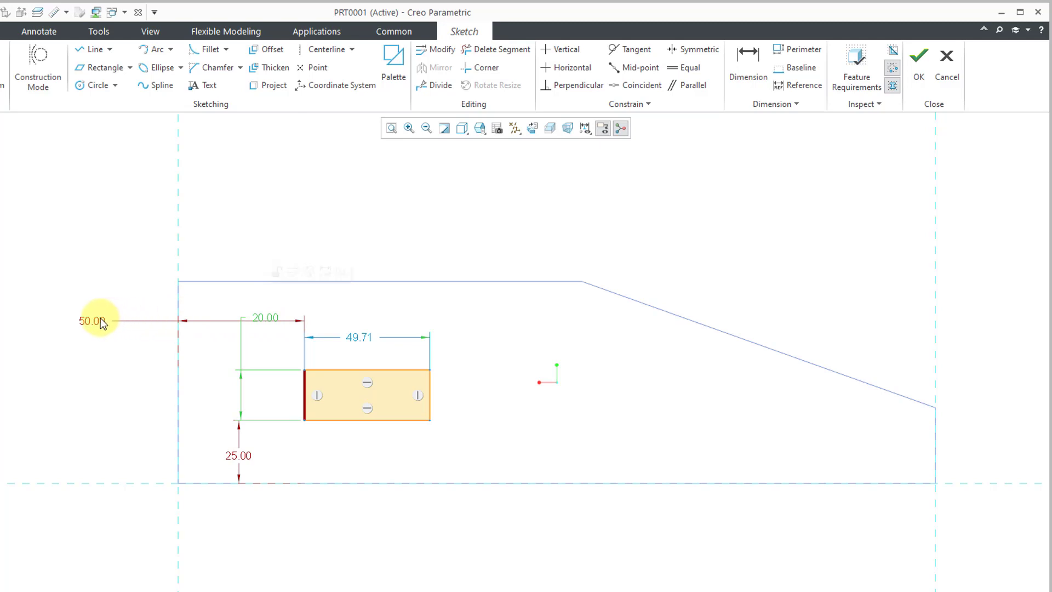
# Move the 50.00 dimension higher and the 20.00 height dimension down beside the rectangle
pyautogui.moveTo(89, 323); pyautogui.dragTo(92, 299)
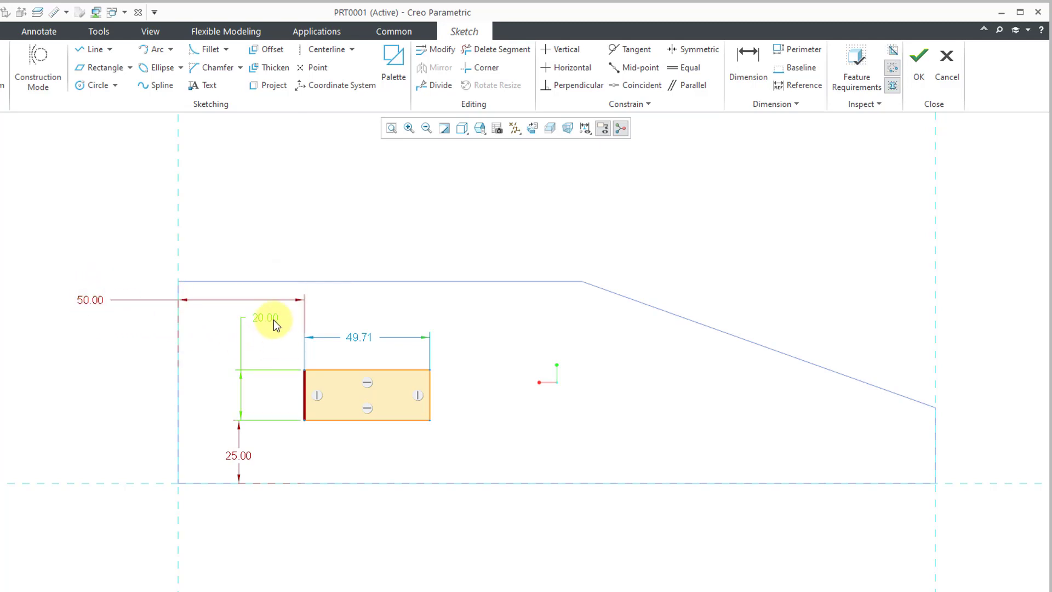
pyautogui.moveTo(274, 320); pyautogui.dragTo(258, 393)
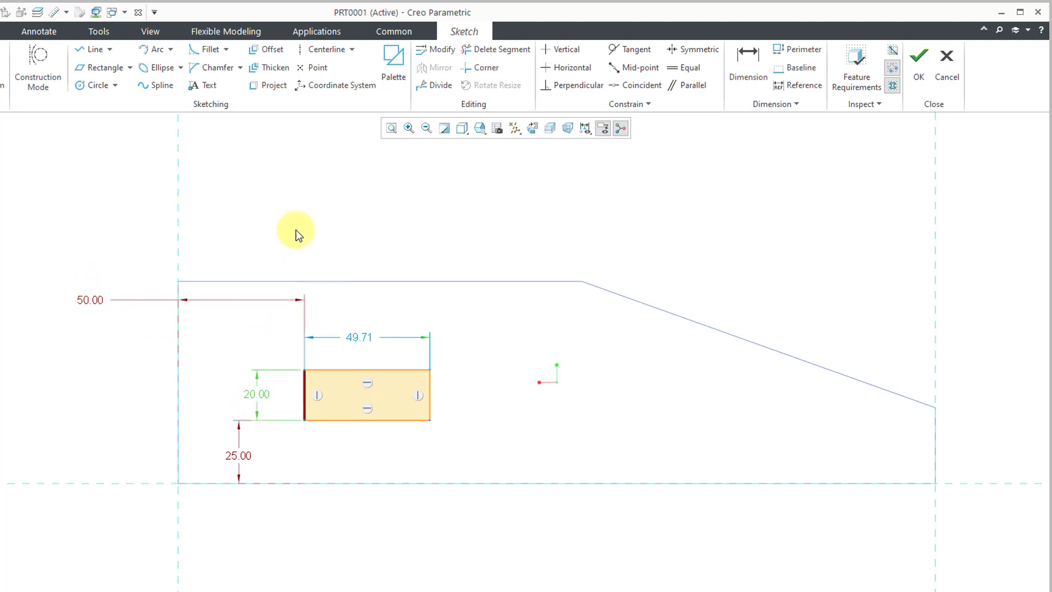
pyautogui.click(307, 230)
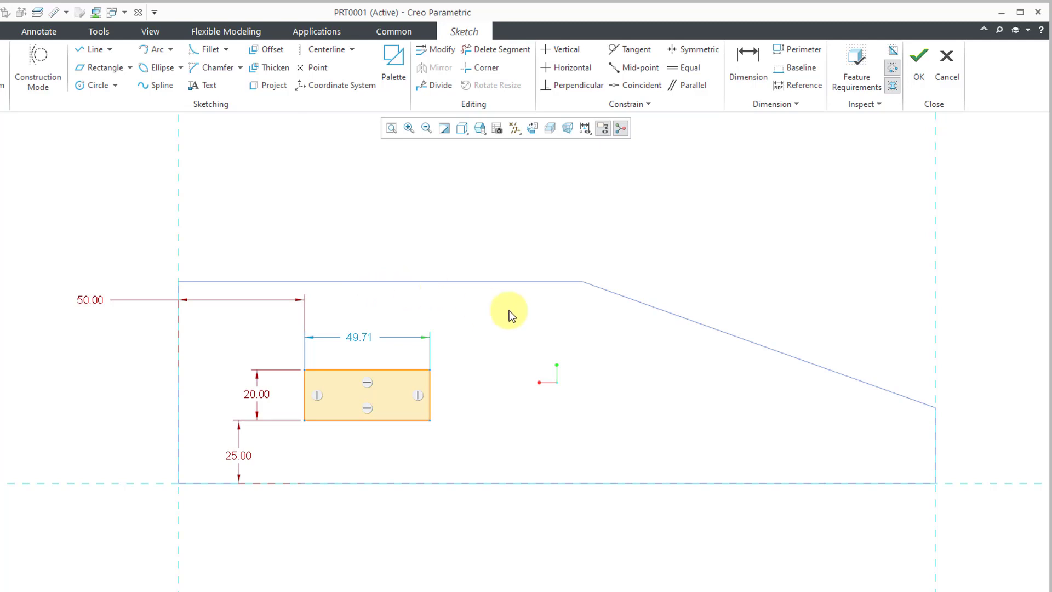
# Change the rectangle's width from 49.71 to 60, making it 60 × 20
pyautogui.click(366, 337)
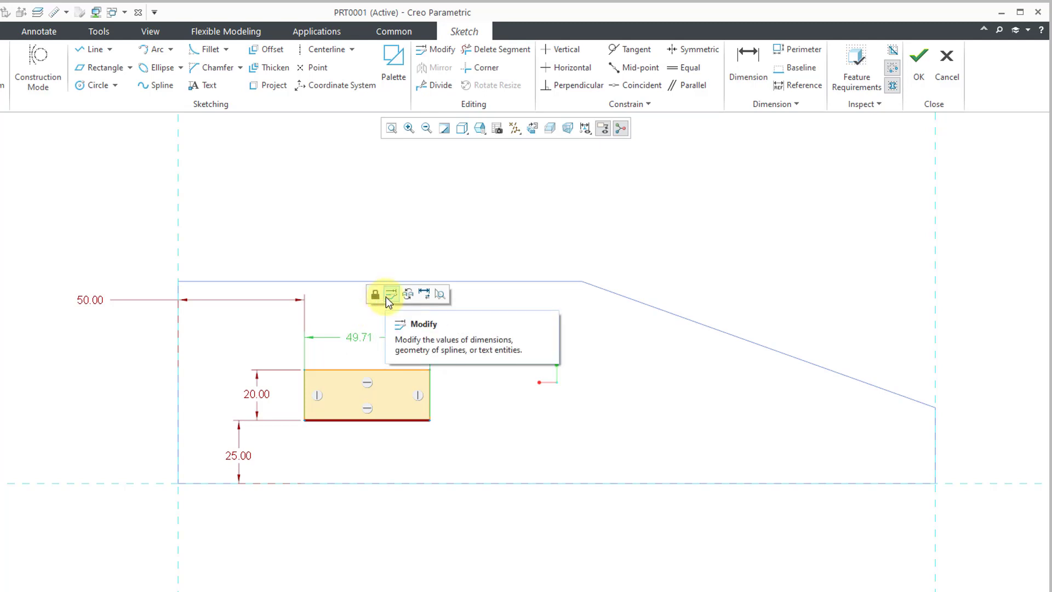
pyautogui.click(423, 294)
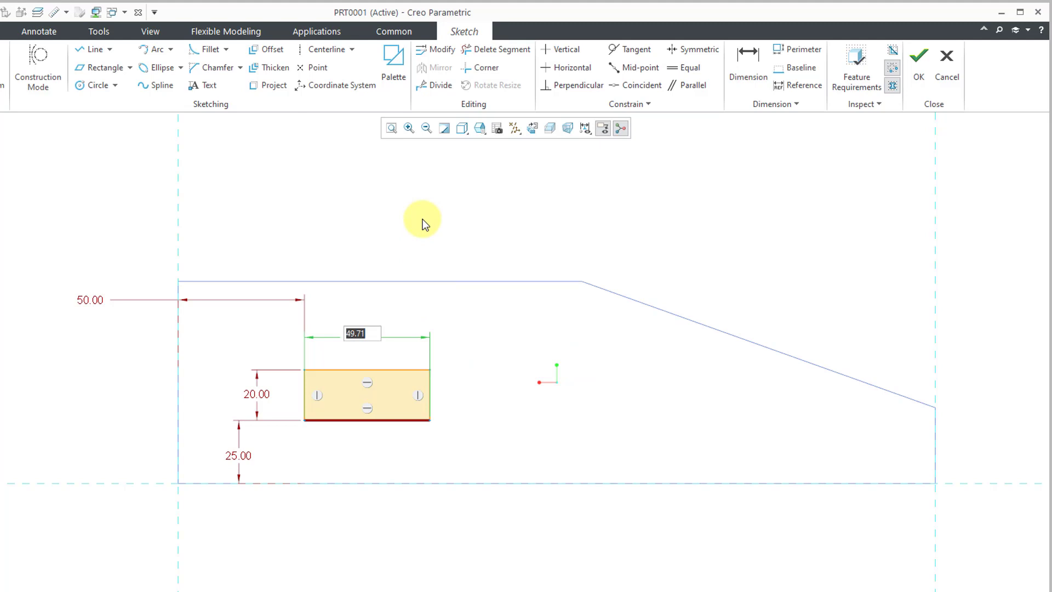
pyautogui.write('60')
pyautogui.press('Return')
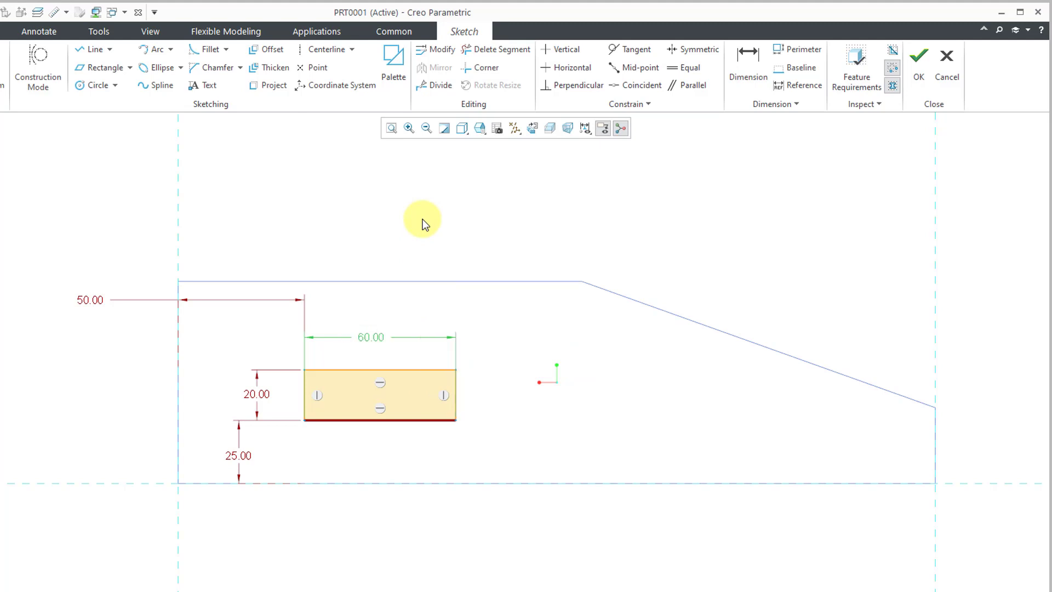
pyautogui.click(423, 229)
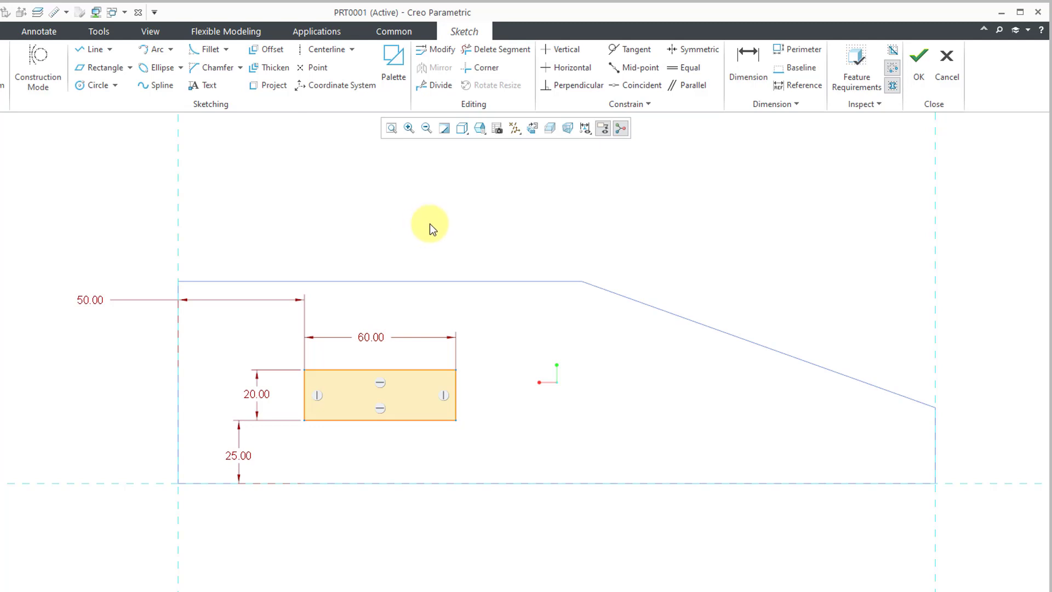
pyautogui.click(95, 299)
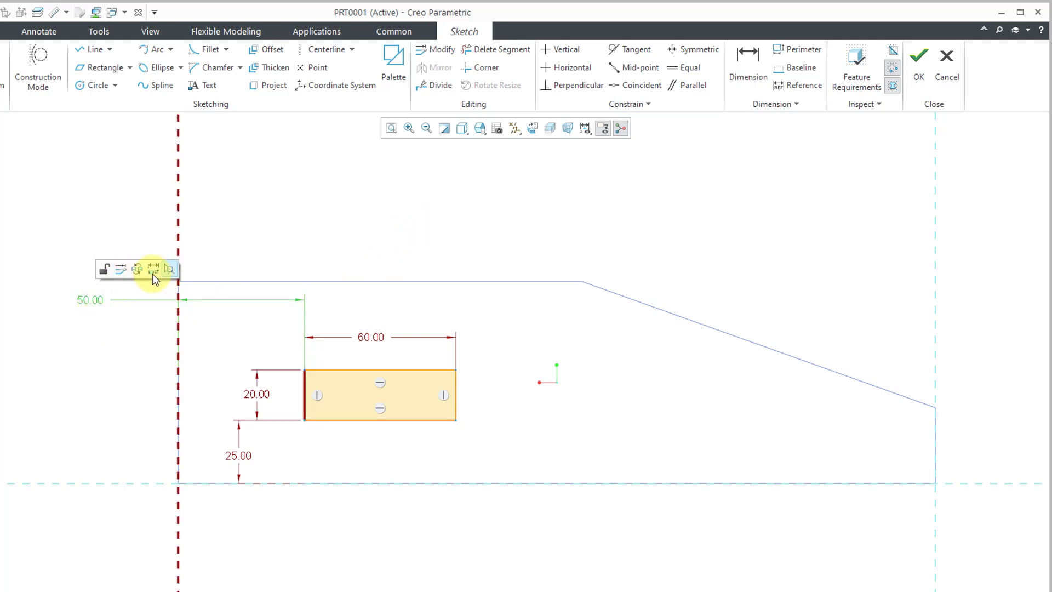
pyautogui.click(384, 227)
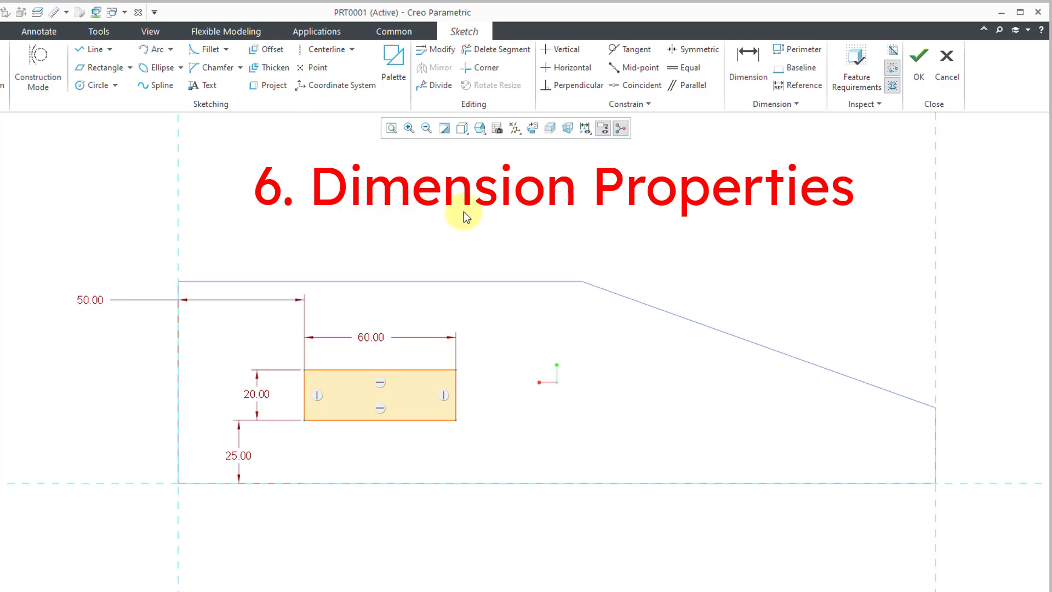
# Finish the sketch and display the block shaded with edges in an angled view
pyautogui.click(929, 72)
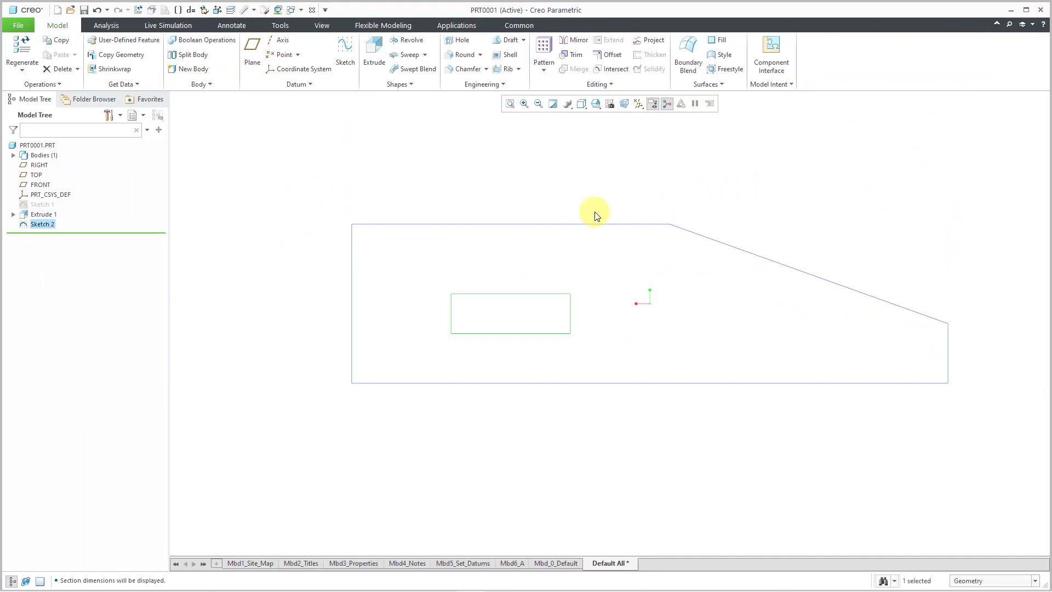
pyautogui.moveTo(595, 214); pyautogui.dragTo(630, 225, button='middle')
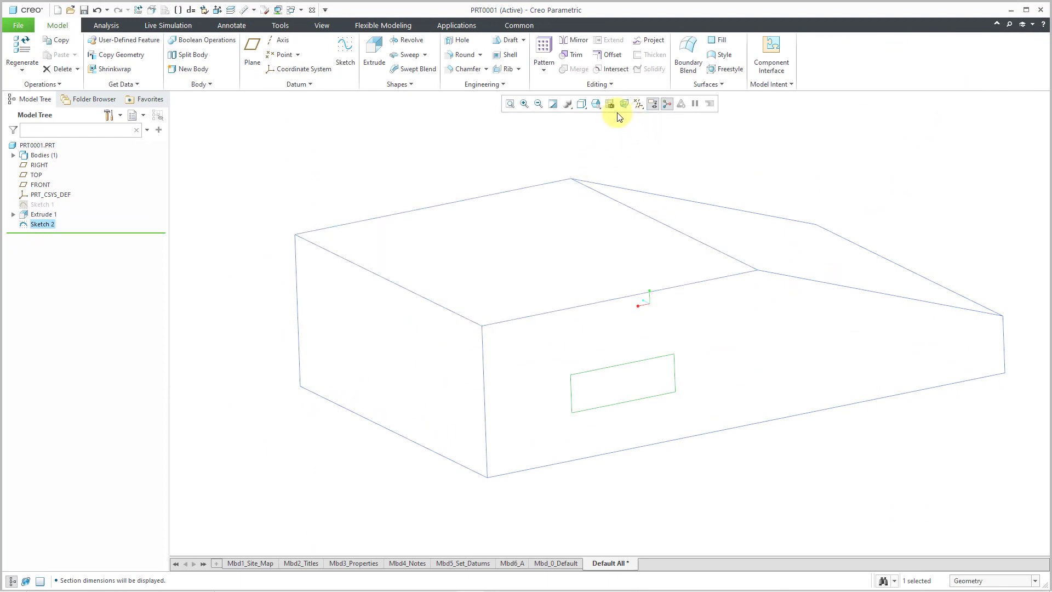
pyautogui.click(581, 104)
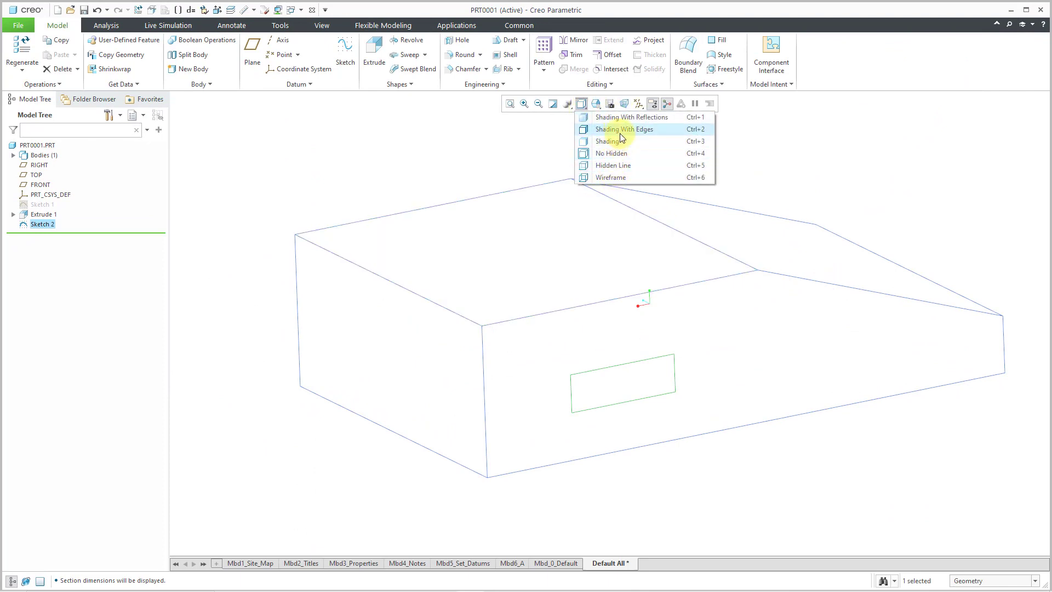
pyautogui.click(620, 130)
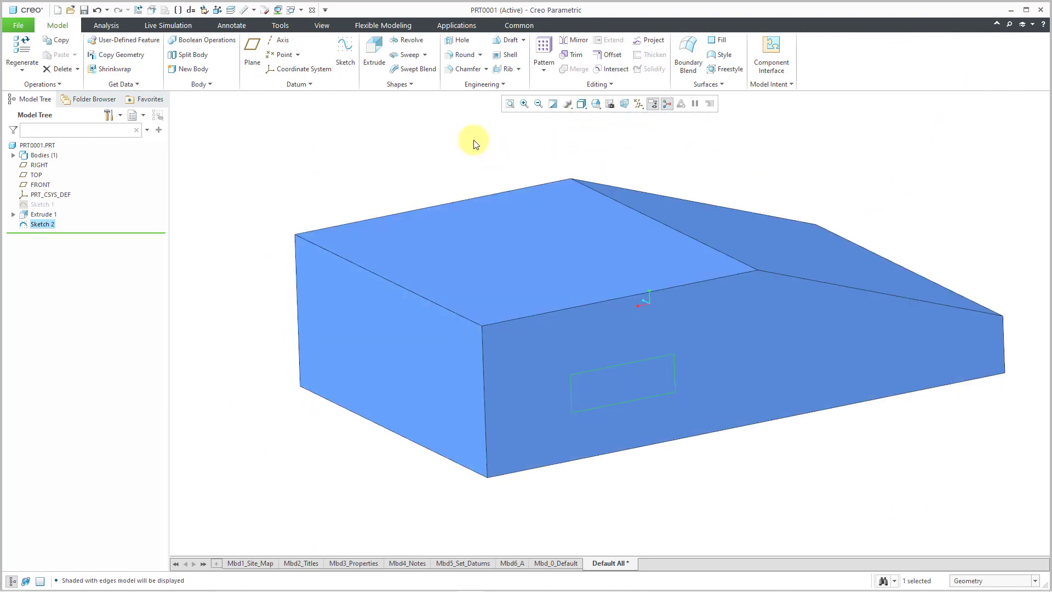
# Extrude the rectangle as a 60 mm deep material-removing cut into Body 1
pyautogui.click(374, 54)
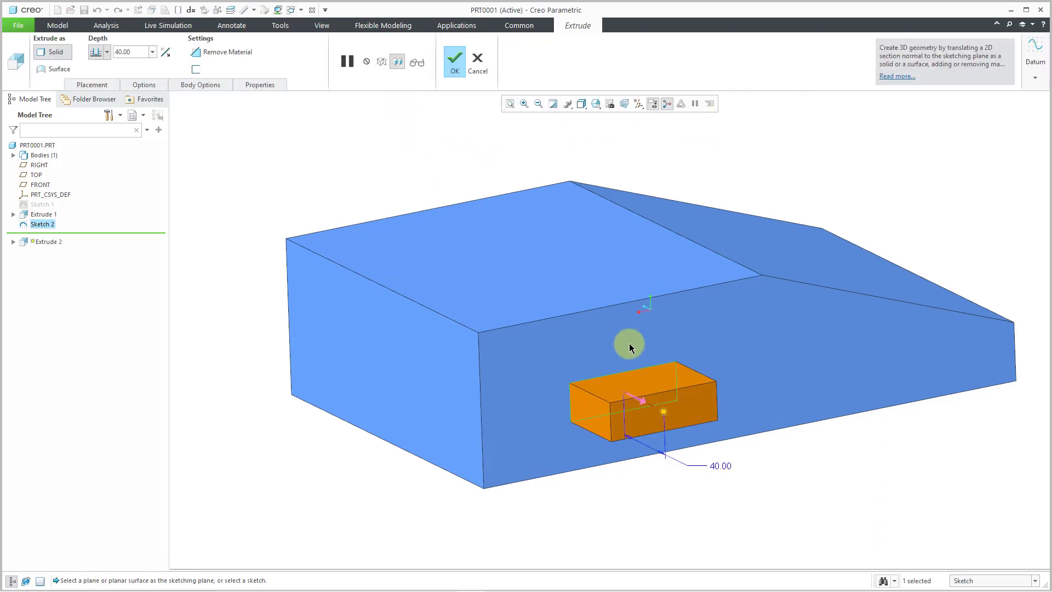
pyautogui.click(642, 399)
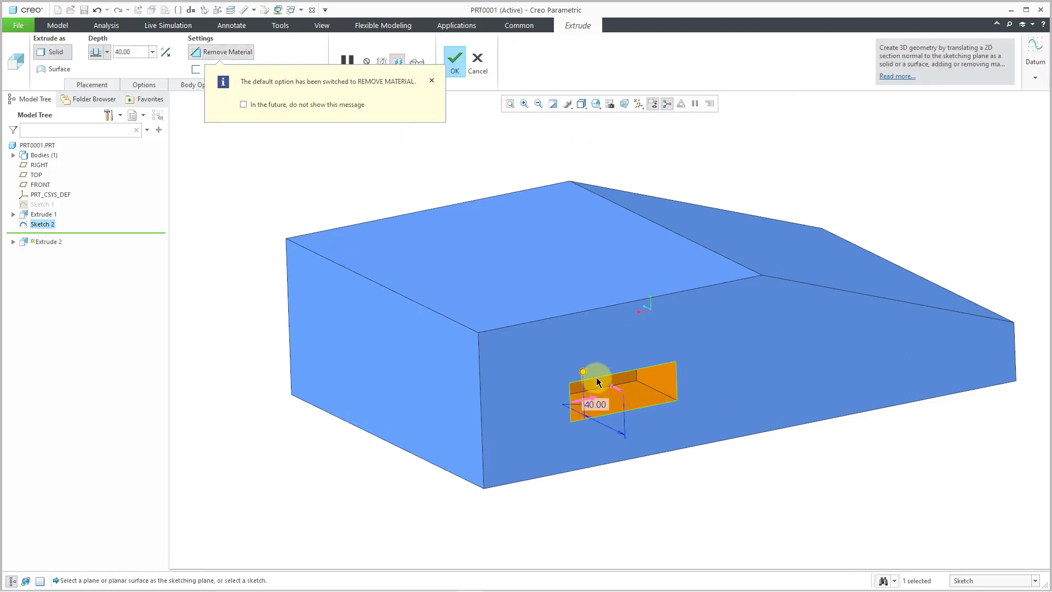
pyautogui.moveTo(584, 371); pyautogui.dragTo(574, 397)
pyautogui.doubleClick(576, 396)
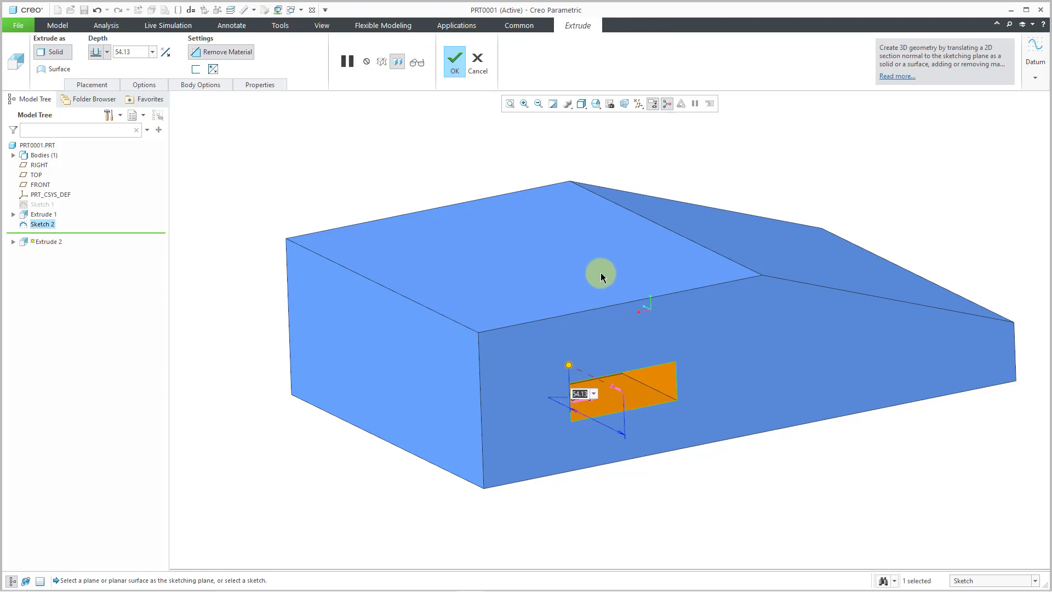
pyautogui.write('60')
pyautogui.press('Return')
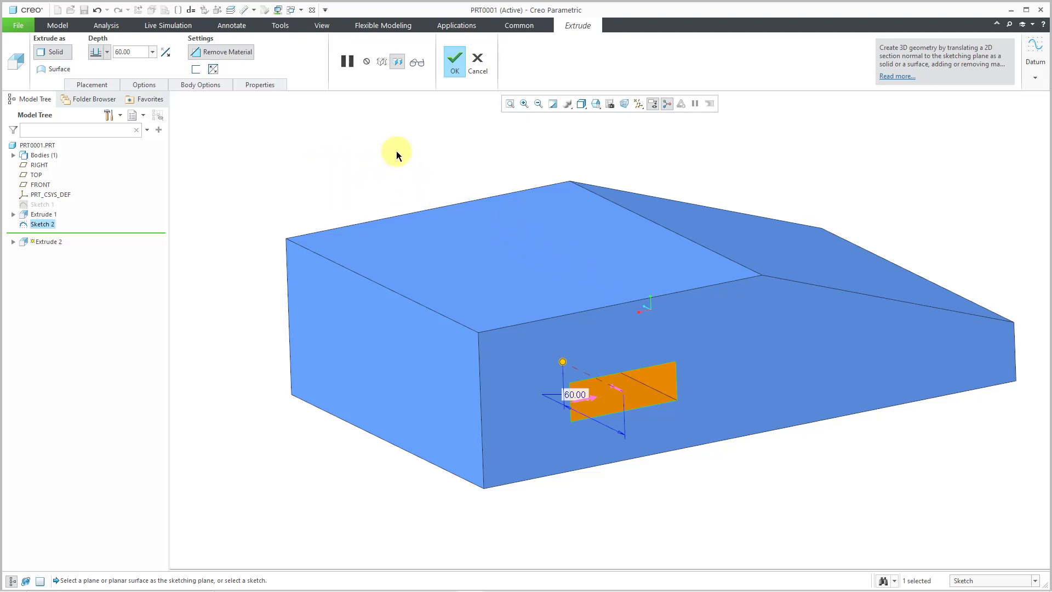
pyautogui.click(216, 86)
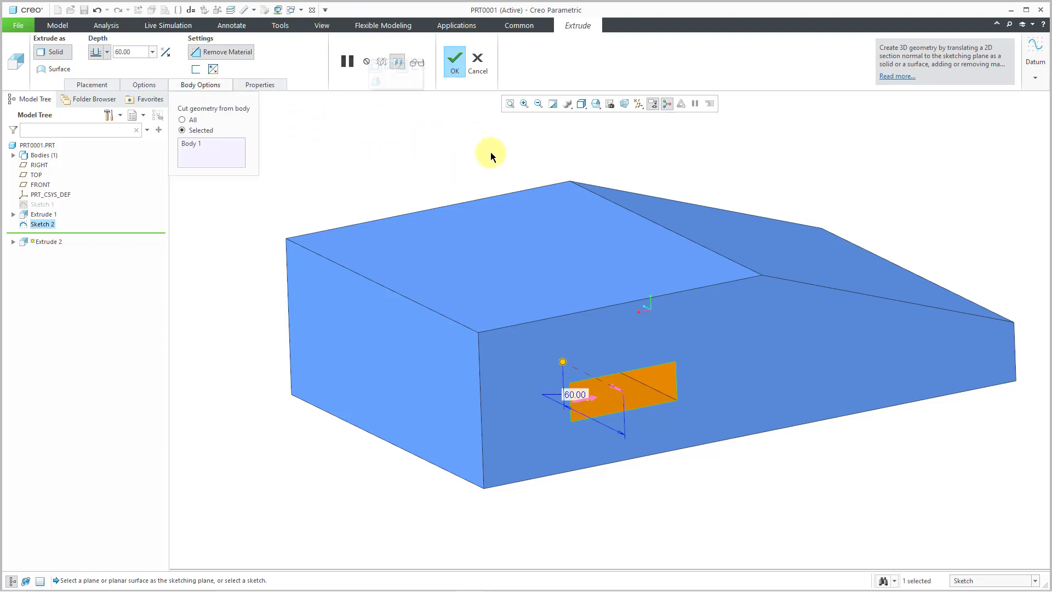
# Complete the extruded cut and display its dimensions, selecting the 50.00 dimension
pyautogui.click(454, 62)
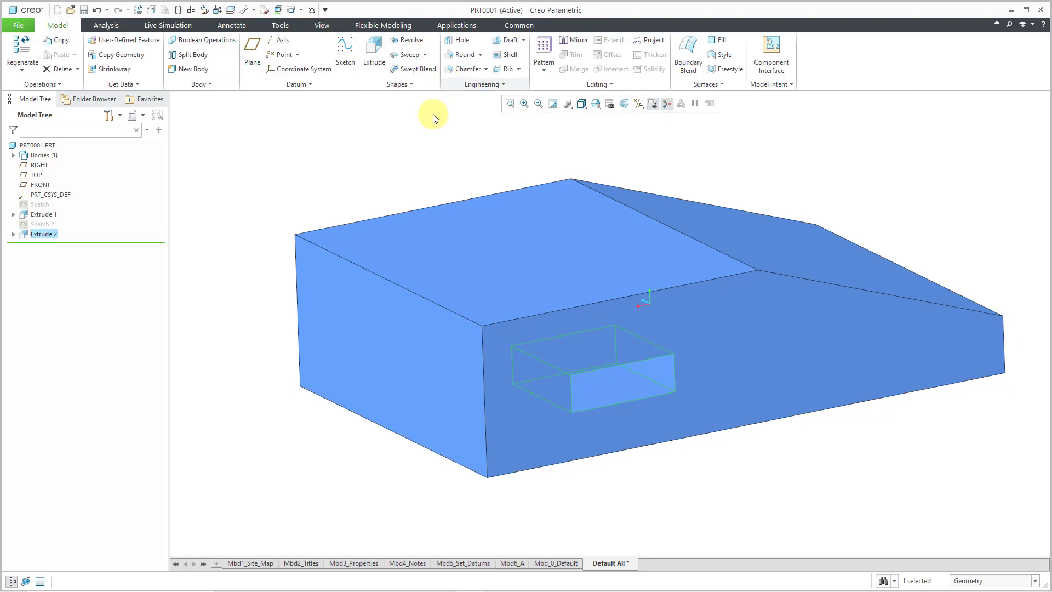
pyautogui.rightClick(376, 144)
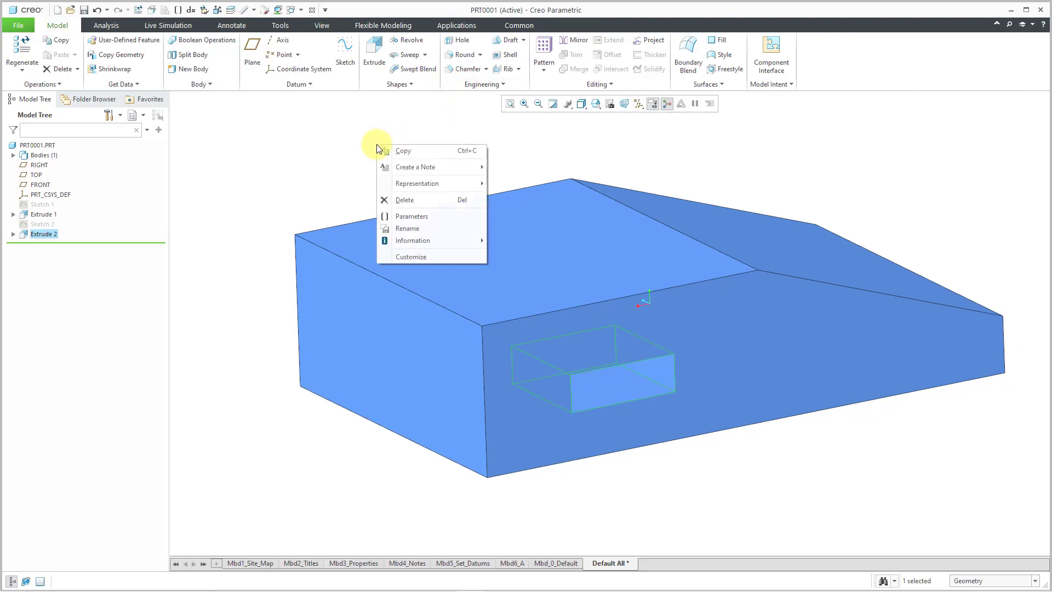
pyautogui.click(385, 96)
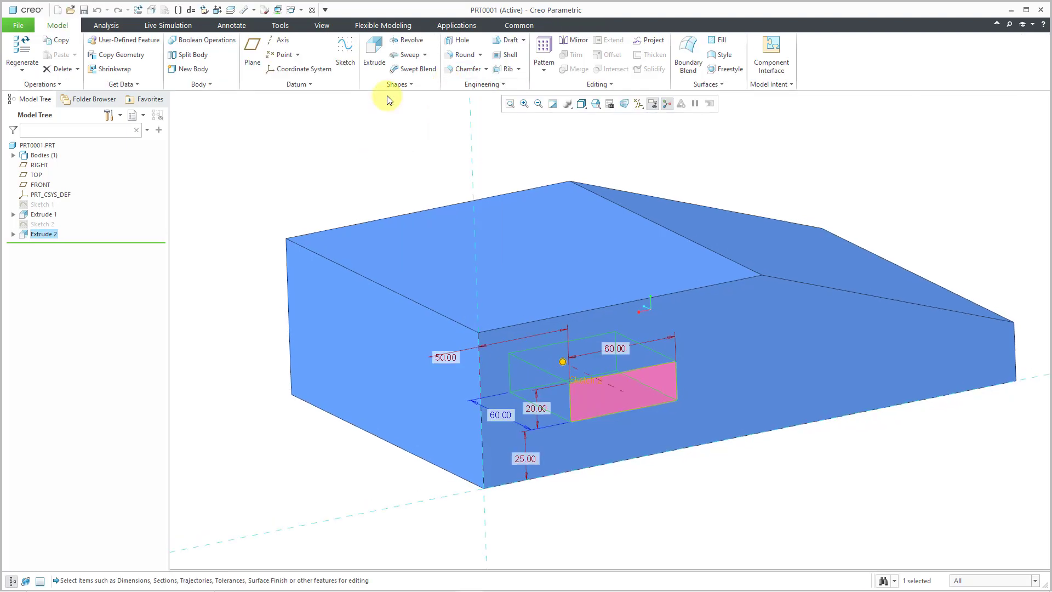
pyautogui.click(450, 359)
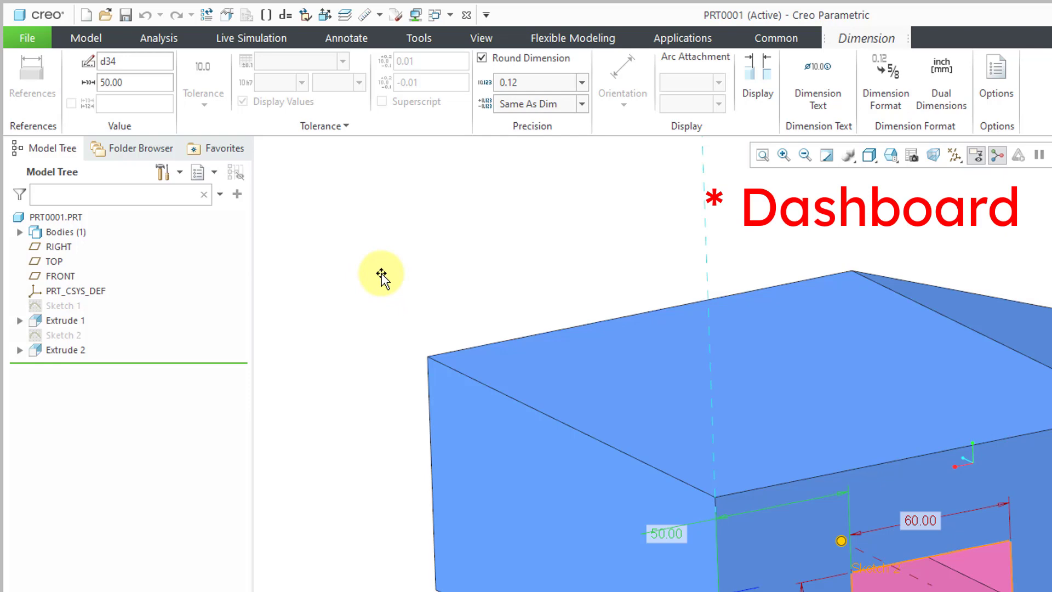
# Leave dimension editing and deselect the cut to view the finished 60 × 20 pocket
pyautogui.click(569, 205)
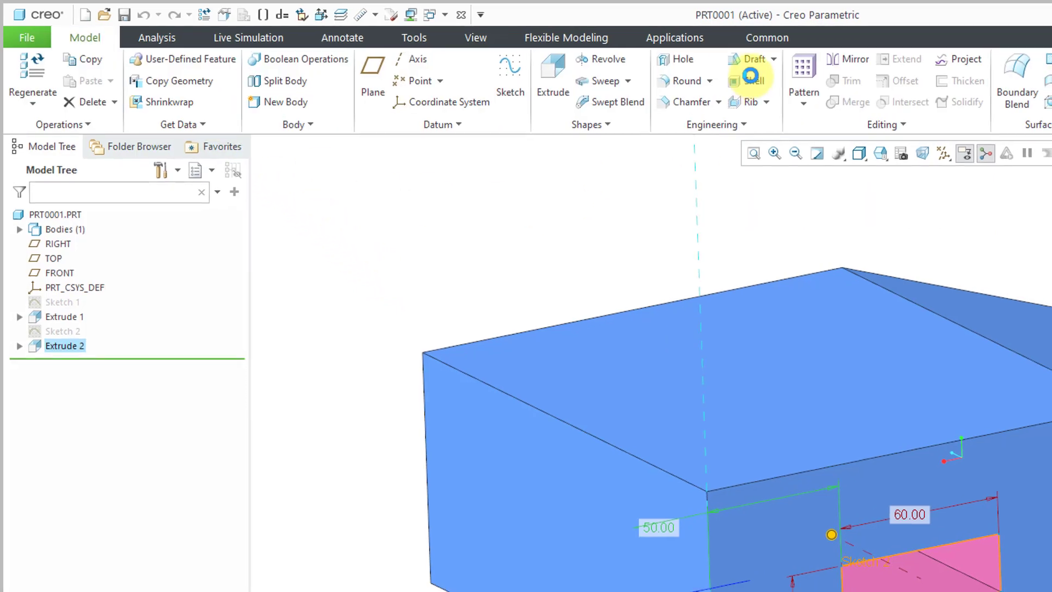
pyautogui.click(783, 37)
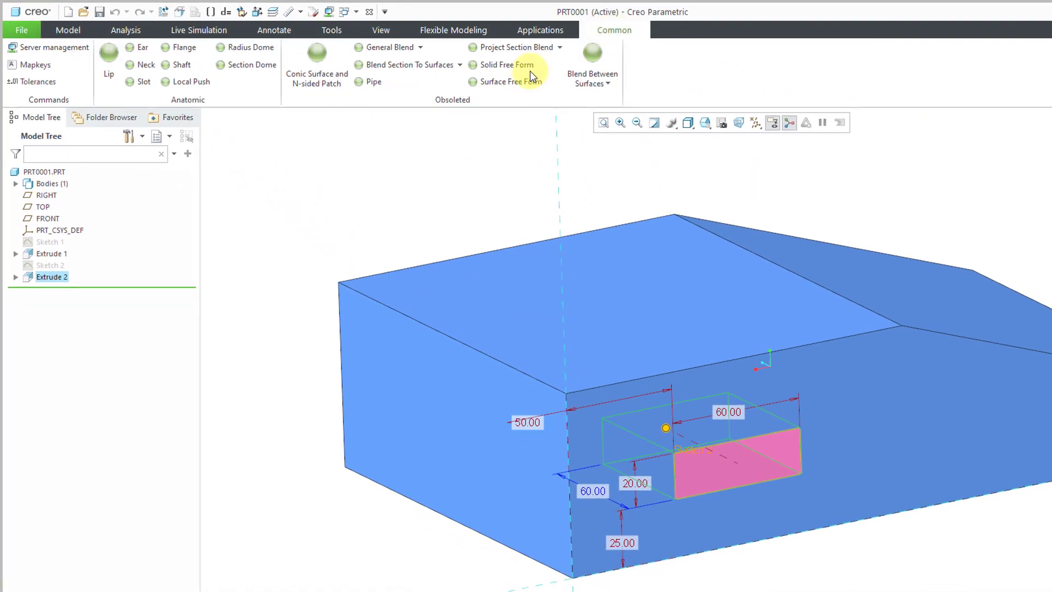
pyautogui.click(256, 152)
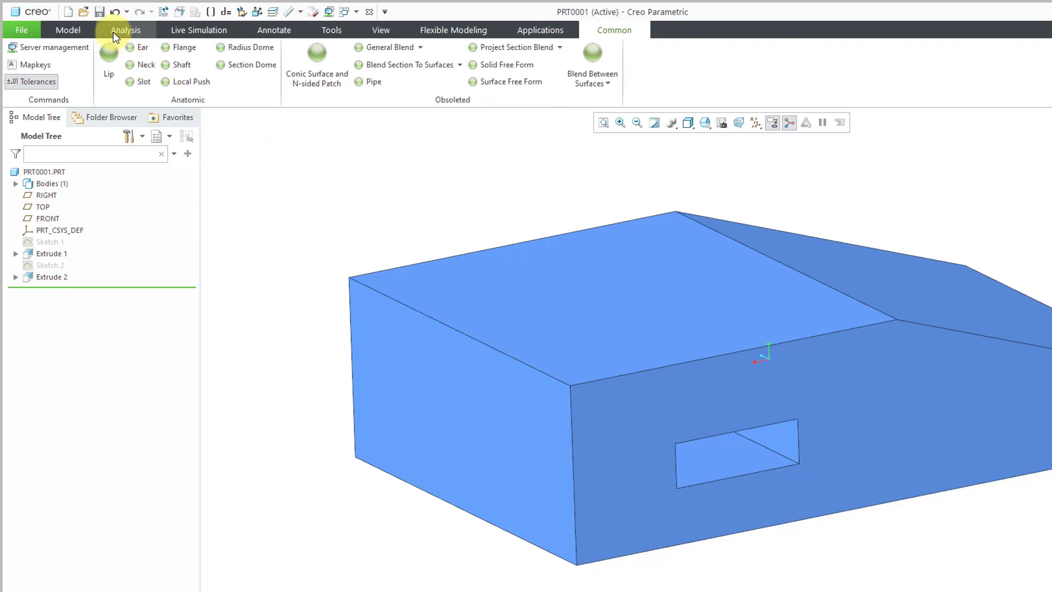
pyautogui.click(70, 31)
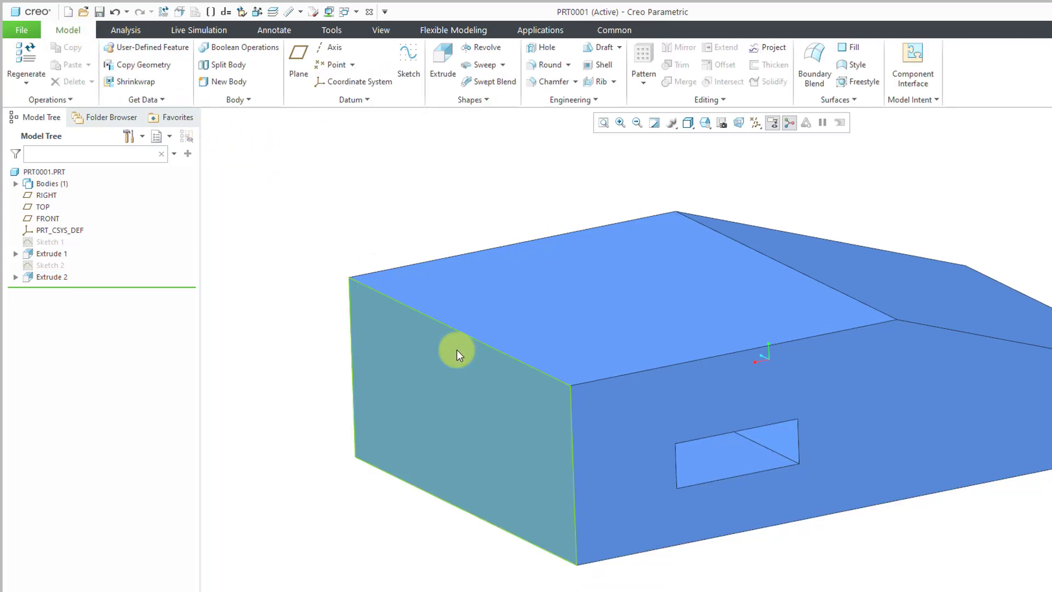
# Show Extrude 2's dimensions and make the 50.00 dimension basic
pyautogui.click(58, 277)
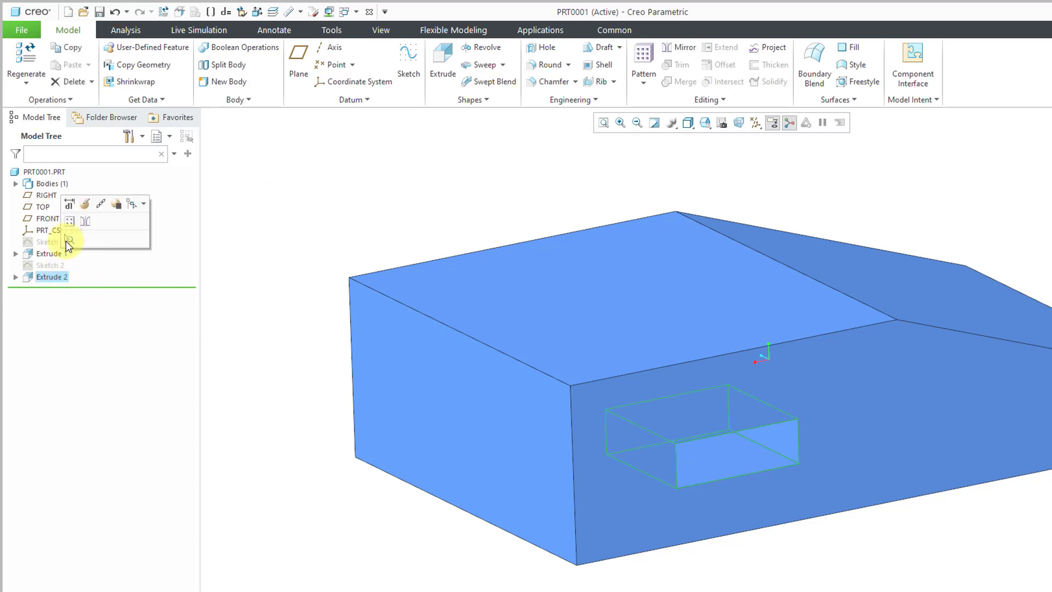
pyautogui.click(70, 202)
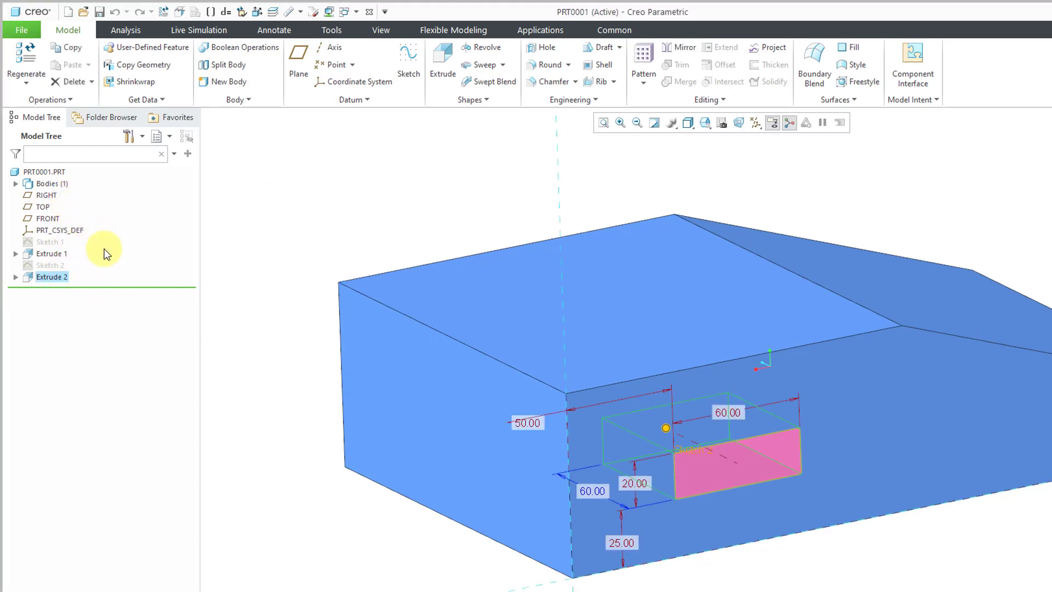
pyautogui.click(534, 425)
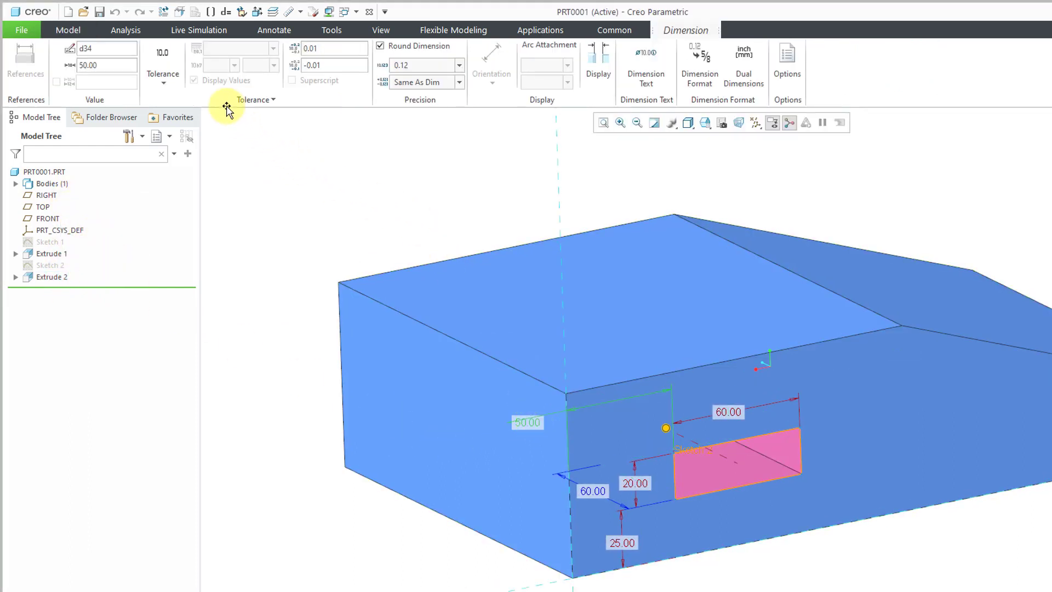
pyautogui.click(172, 84)
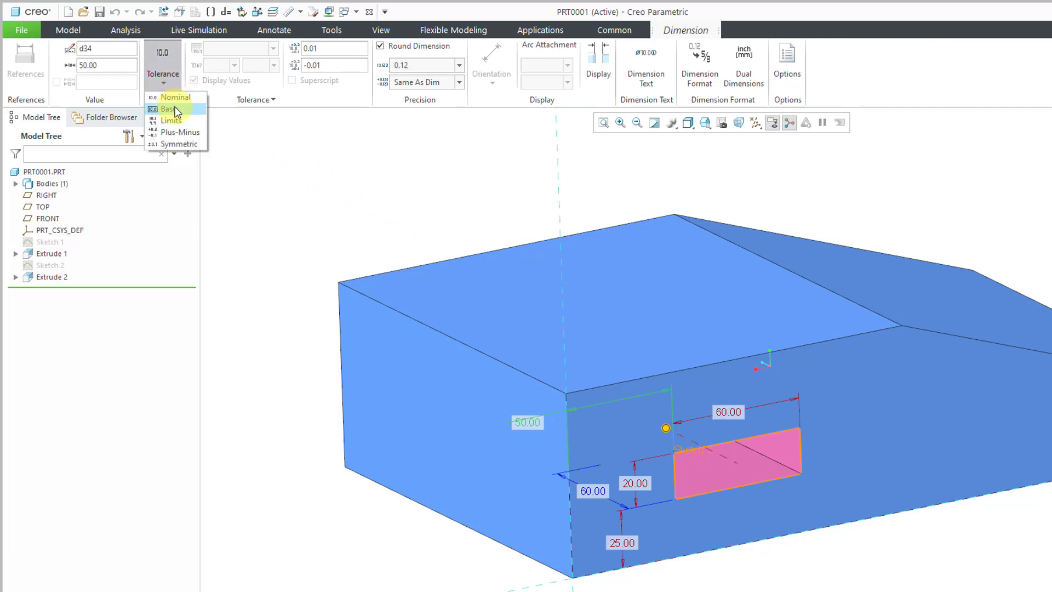
pyautogui.click(170, 108)
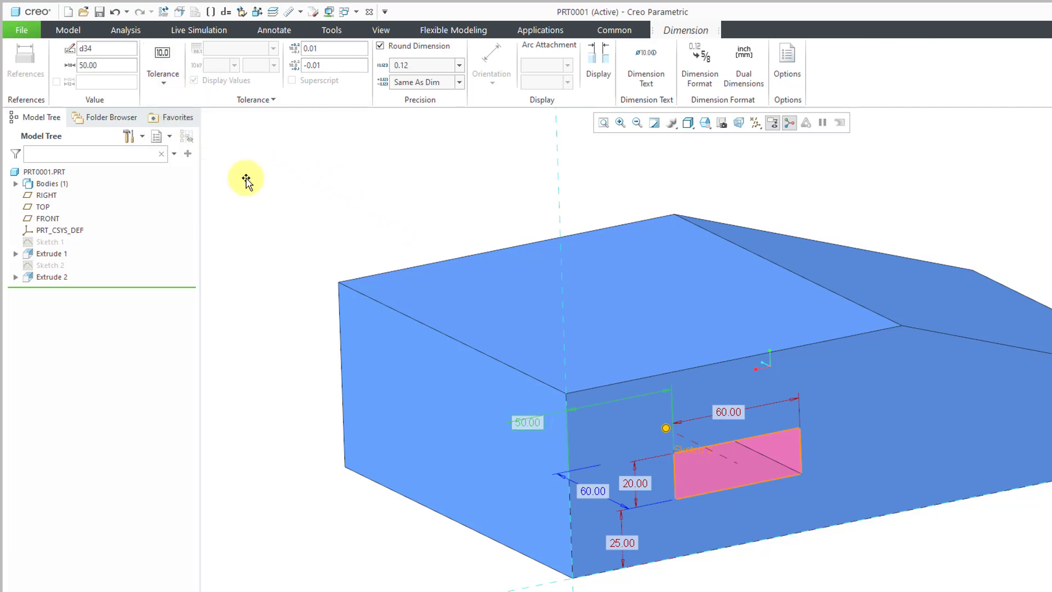
pyautogui.click(301, 182)
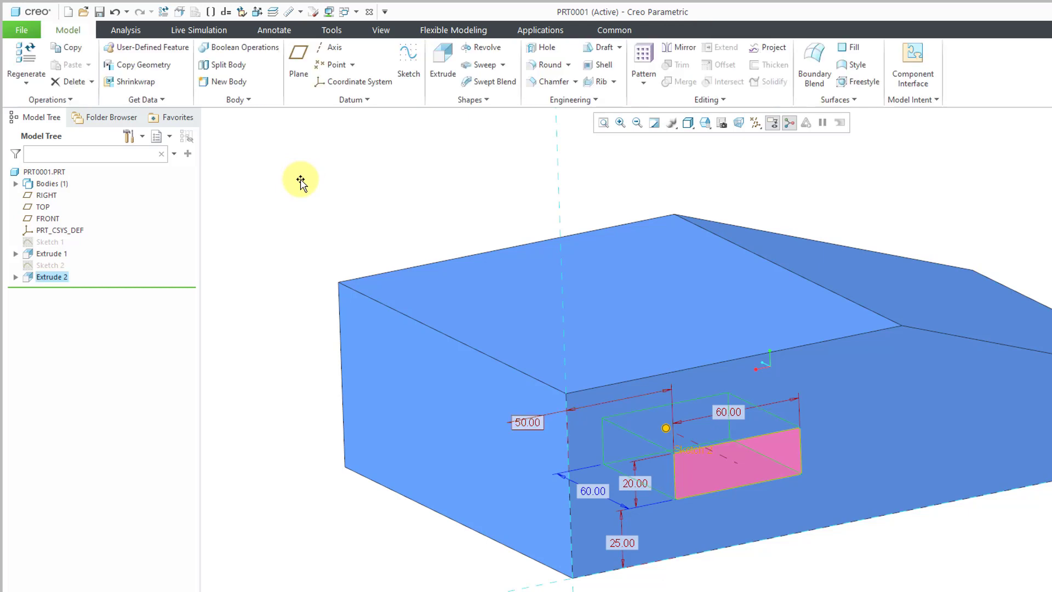
# Give the 25.00 dimension a plus-minus ±0.01 tolerance, then select the upper 60.00 dimension
pyautogui.click(630, 545)
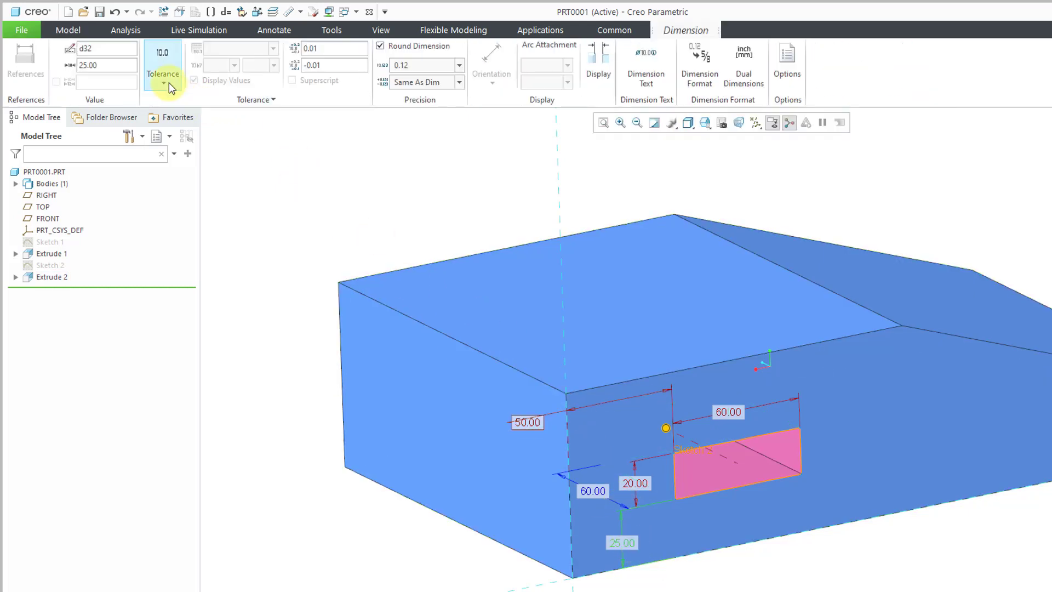
pyautogui.click(169, 83)
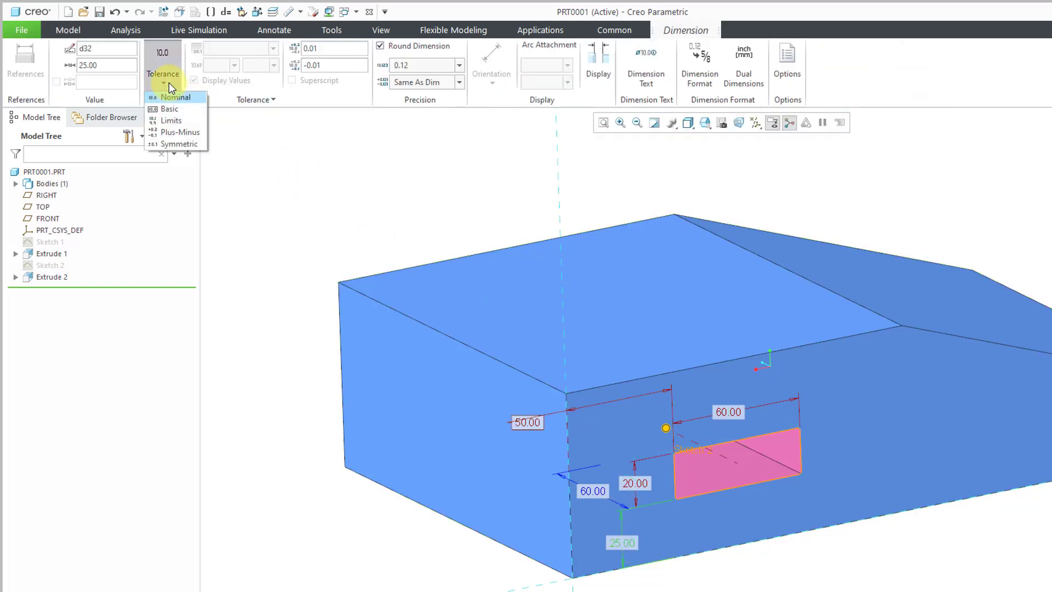
pyautogui.click(176, 132)
pyautogui.click(347, 176)
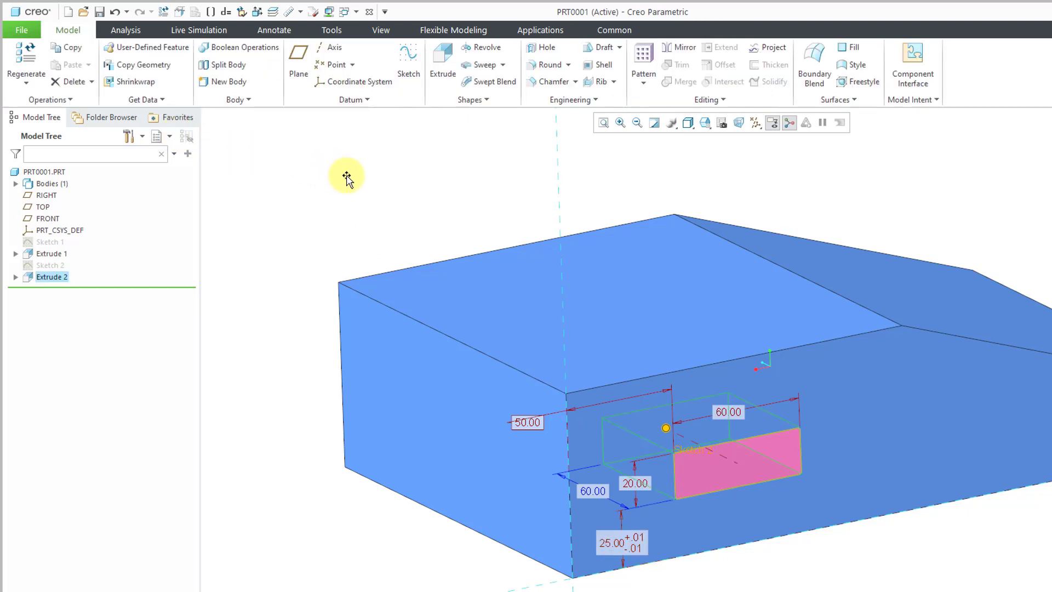
pyautogui.click(731, 413)
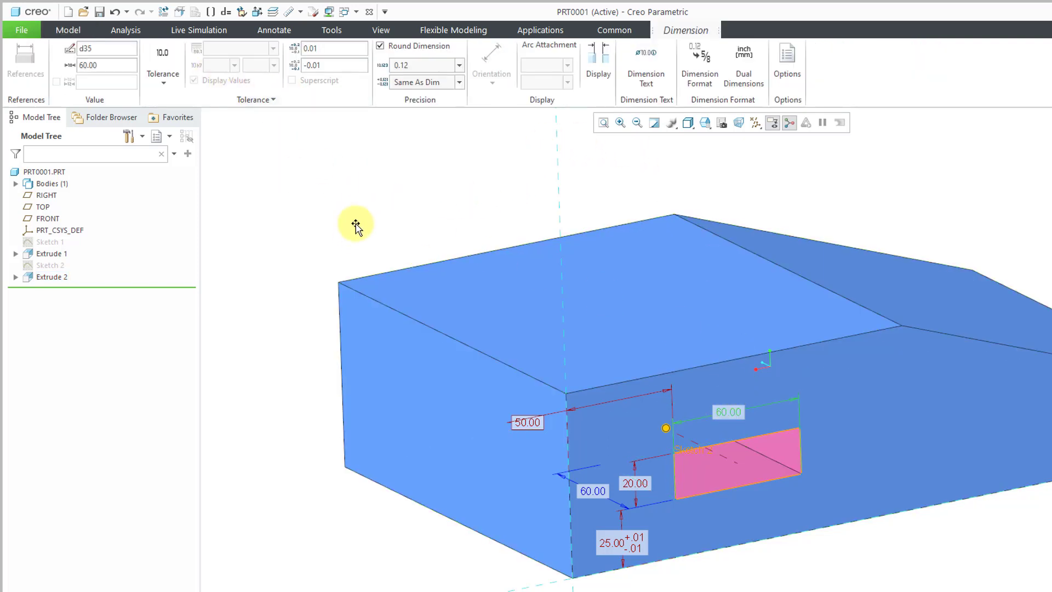